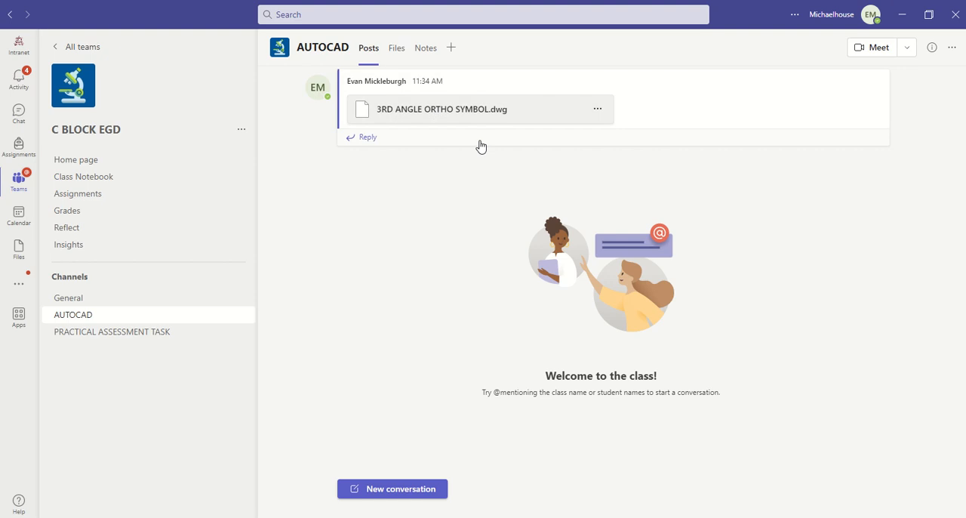
Download 3RD ANGLE ORTHO SYMBOL.dwg from the class channel post and open it from the Downloads folder in AutoCAD.
click(564, 112)
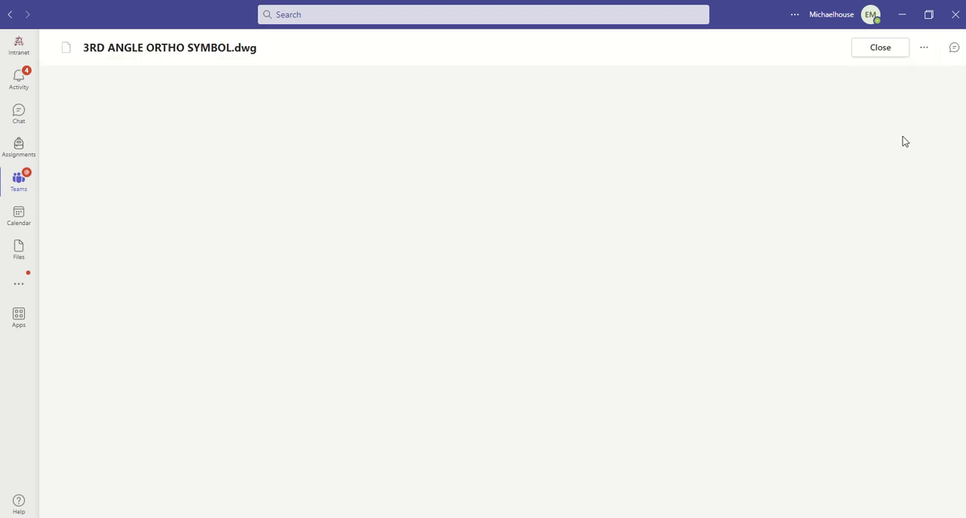
click(925, 48)
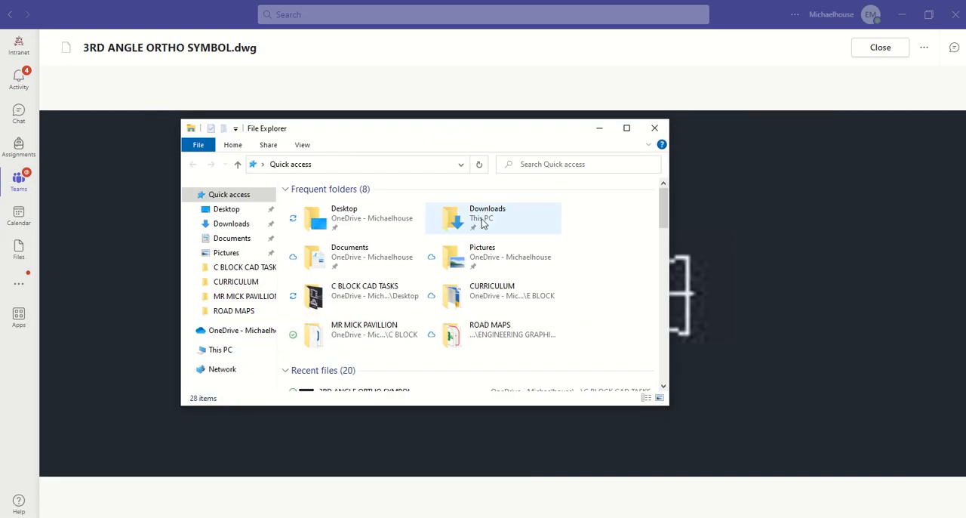
click(481, 222)
double_click(482, 222)
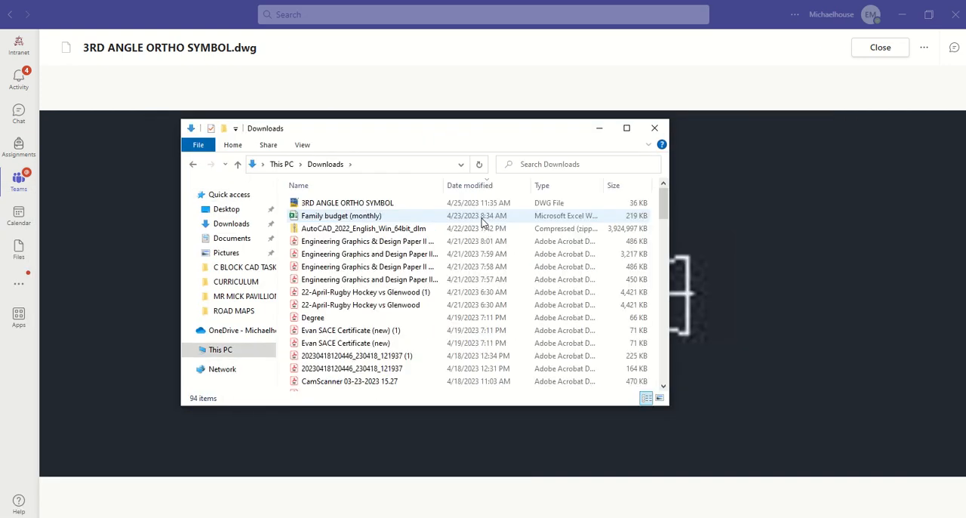
double_click(375, 204)
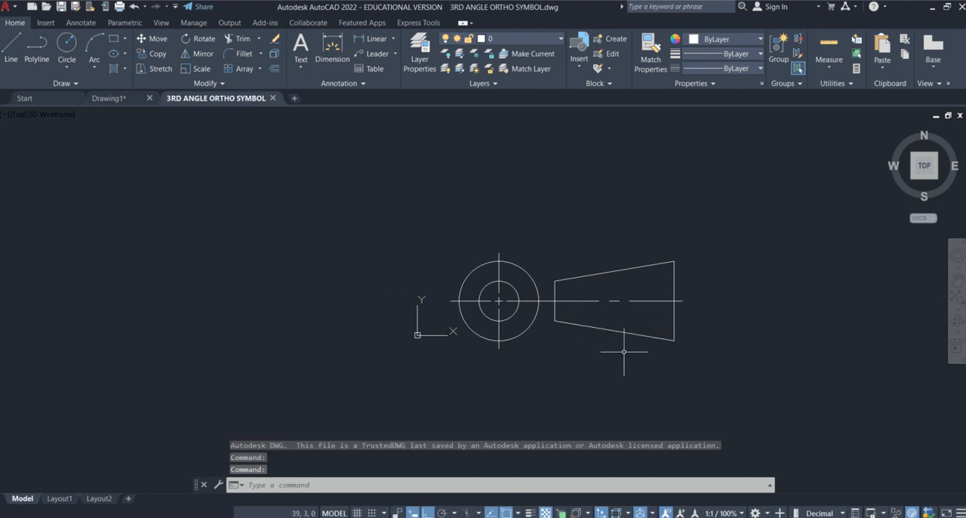
Select the entire third-angle projection symbol, both circles and the cone view with centre lines, and copy it to the clipboard.
mouse_move(691, 375)
mouse_down()
mouse_move(712, 356)
mouse_move(574, 253)
mouse_up()
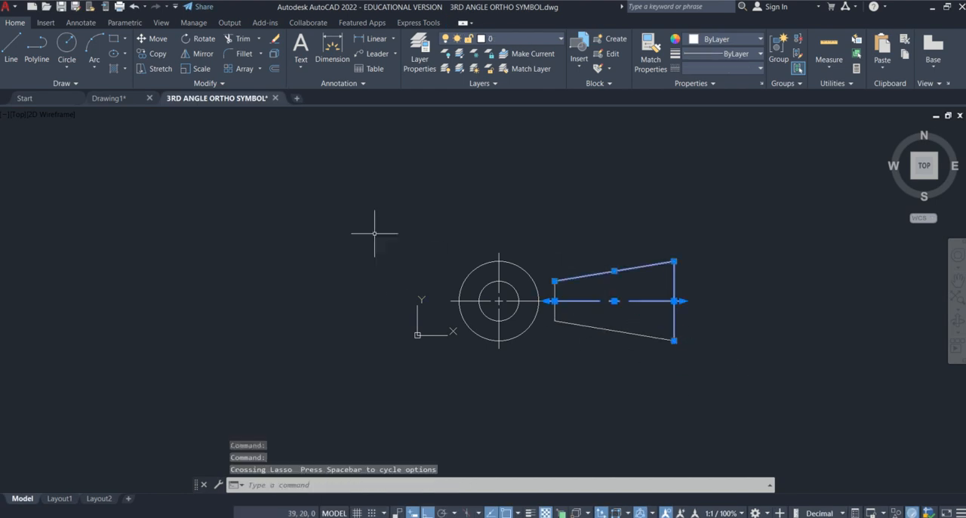
drag(415, 183, 790, 384)
click(778, 383)
click(434, 191)
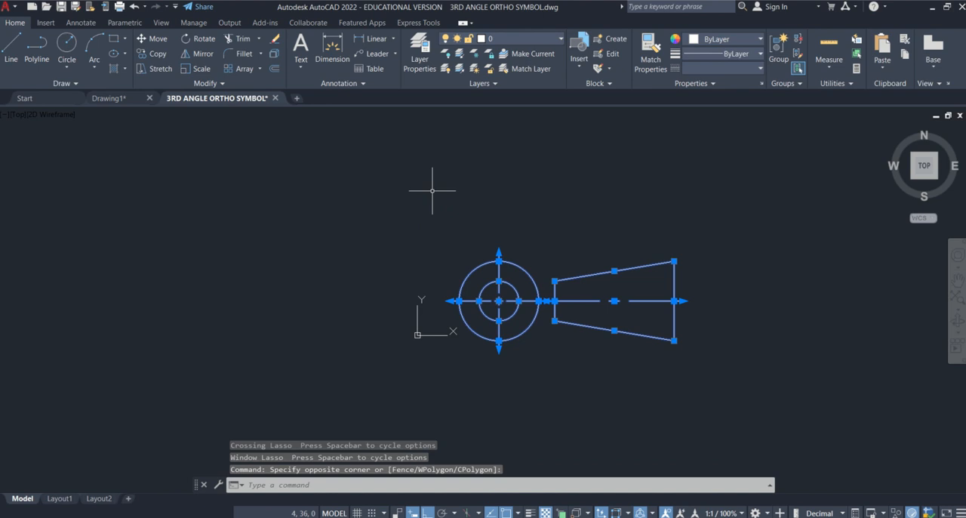
key(ctrl+c)
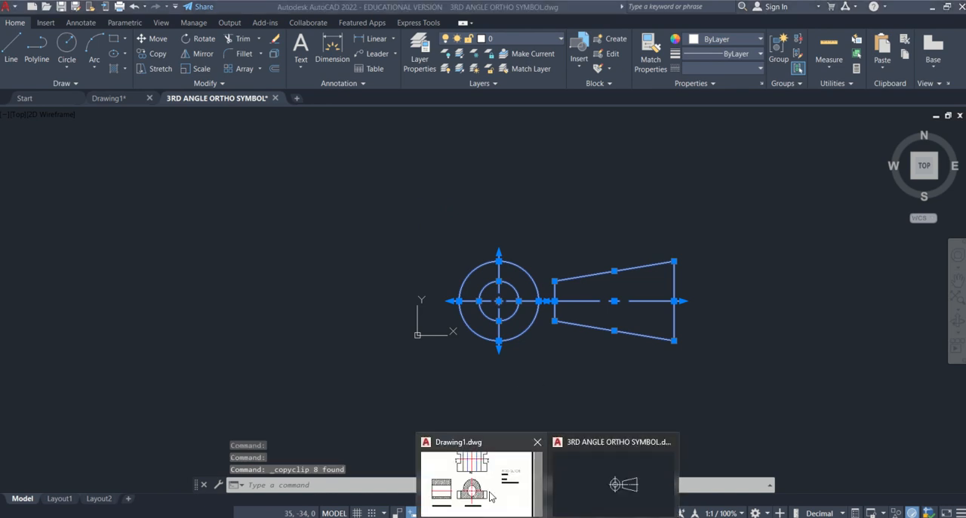
Switch to Drawing1 and paste the projection symbol into Layout1 directly beneath the DRAWN BY line.
click(517, 494)
scroll(592, 327, down, 4)
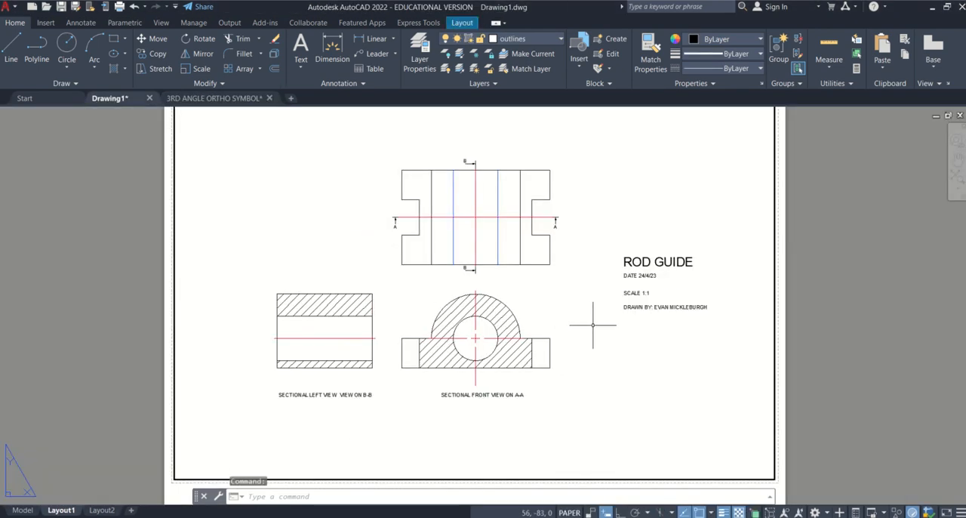
key(ctrl+v)
scroll(624, 384, up, 3)
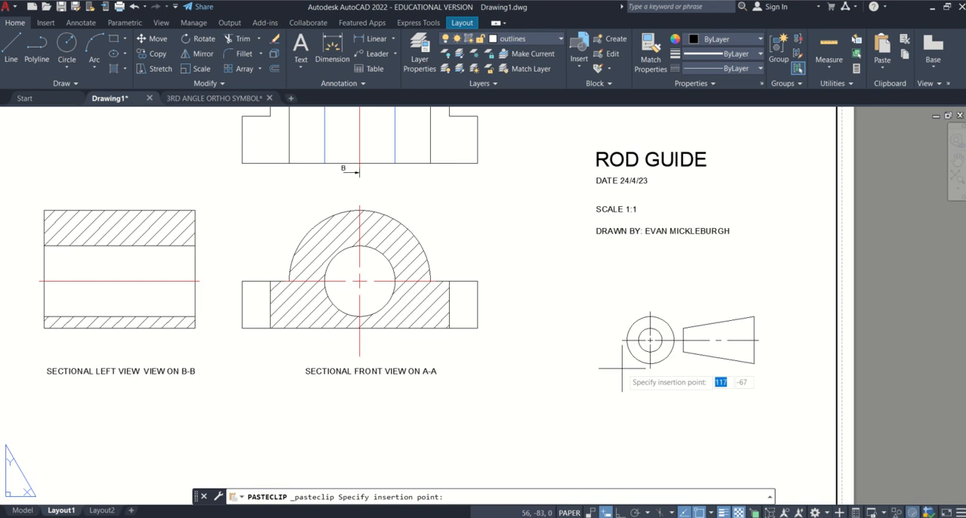
scroll(624, 384, down, 3)
scroll(623, 385, up, 2)
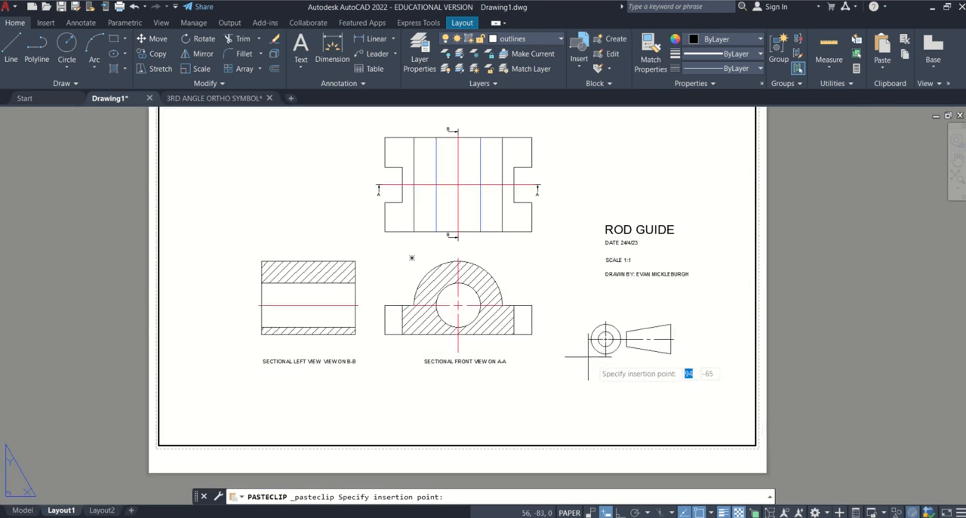
click(605, 322)
scroll(658, 259, up, 2)
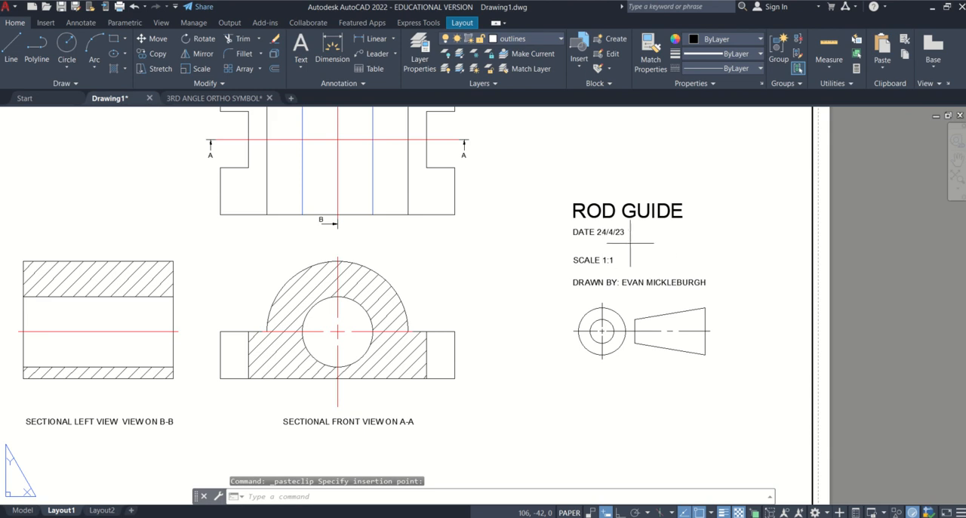
click(631, 243)
click(667, 250)
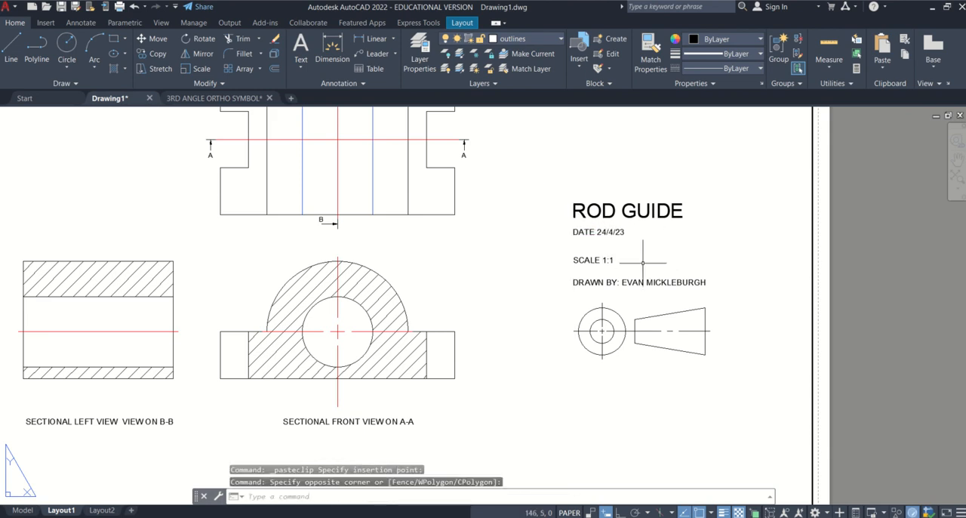
click(628, 240)
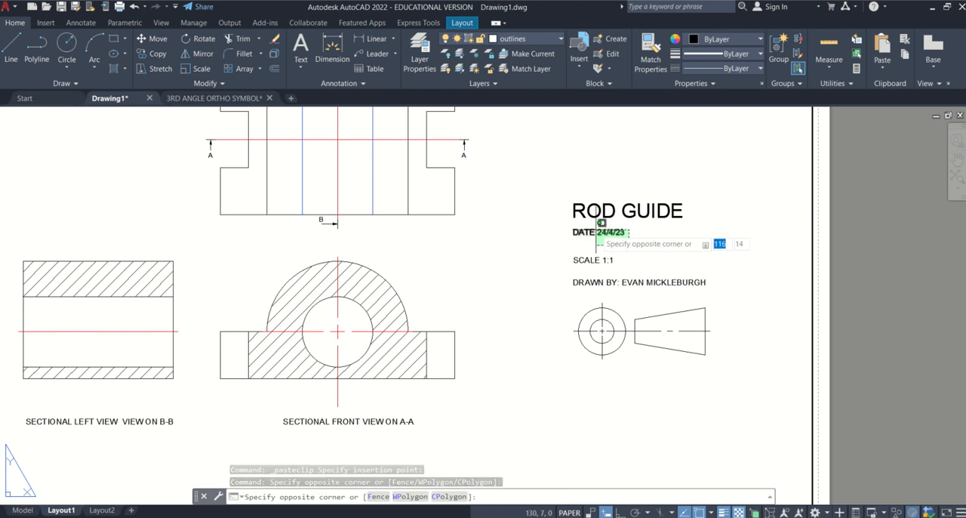
key(Escape)
Move the ROD GUIDE title, the three text lines and the projection symbol together into the lower-right corner of the sheet border.
click(764, 421)
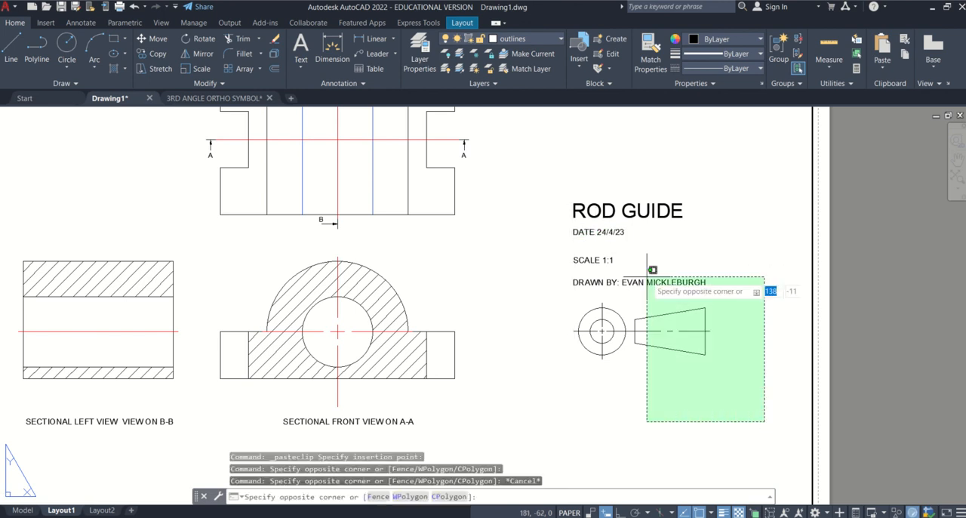
click(577, 201)
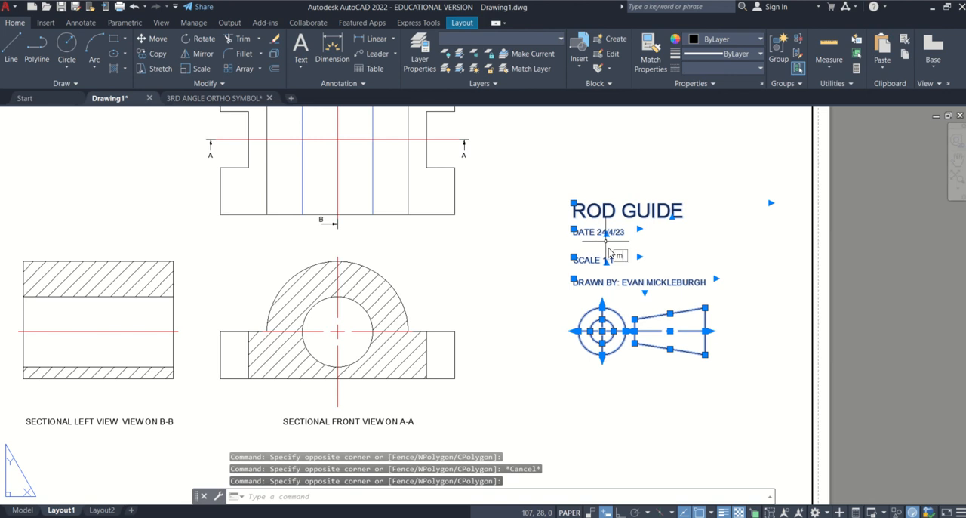
text(m)
key(Return)
scroll(610, 254, down, 2)
click(677, 306)
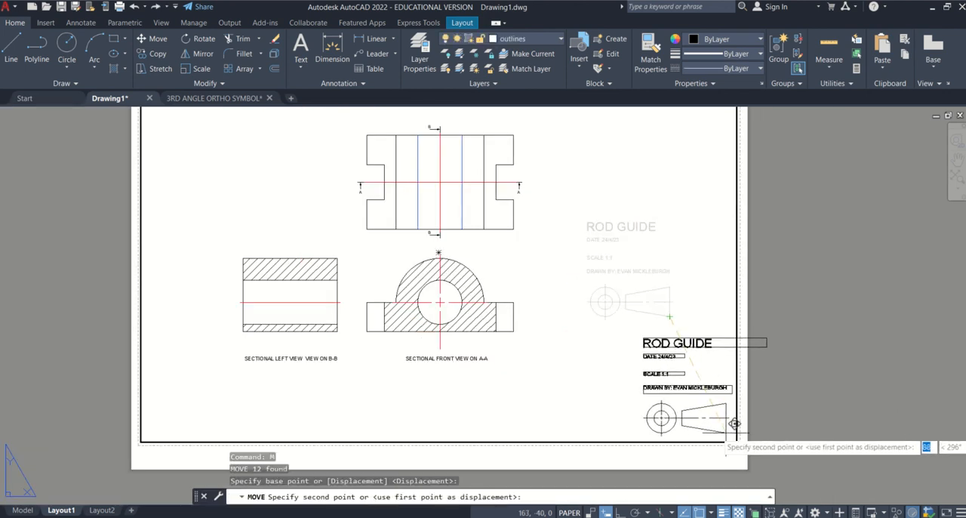
click(734, 423)
Narrow the text box of the ROD GUIDE title so its width ends inside the sheet border.
scroll(710, 343, up, 2)
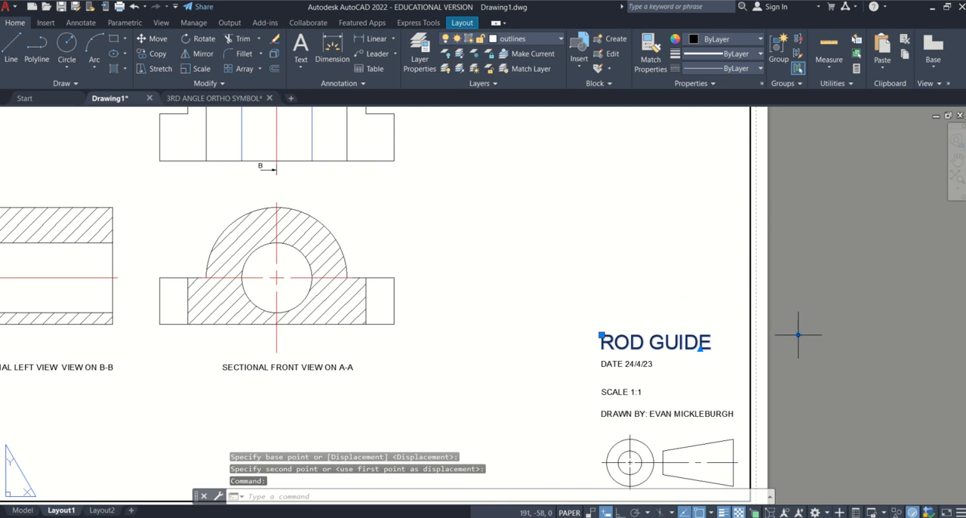
click(700, 347)
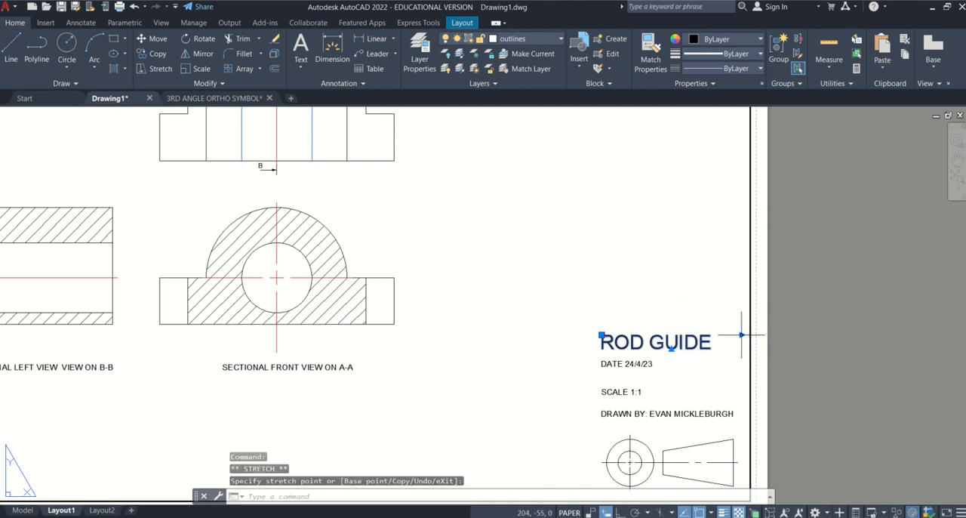
scroll(742, 335, down, 2)
key(Escape)
scroll(740, 317, up, 3)
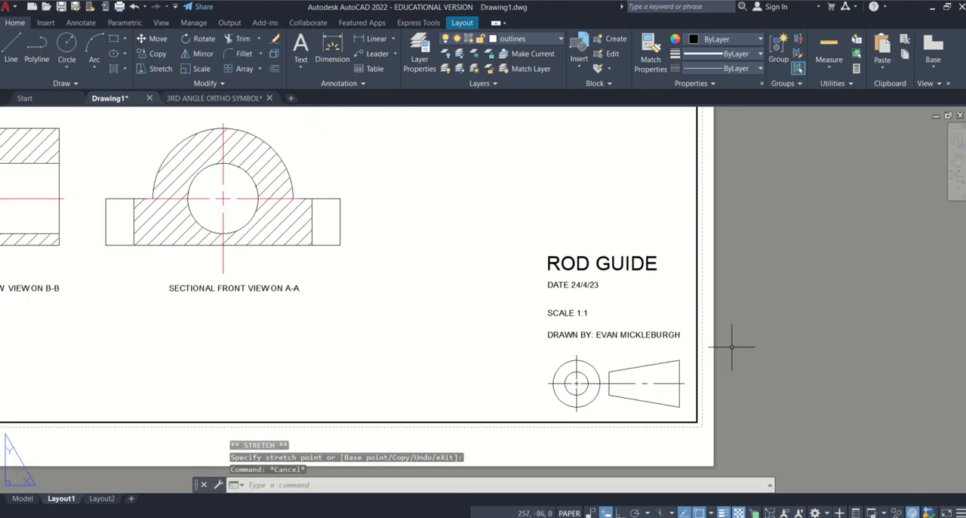
Move the SCALE 1:1 text directly beneath the ROD GUIDE title and lower the DATE text to just above the DRAWN BY line.
scroll(631, 312, up, 3)
click(516, 311)
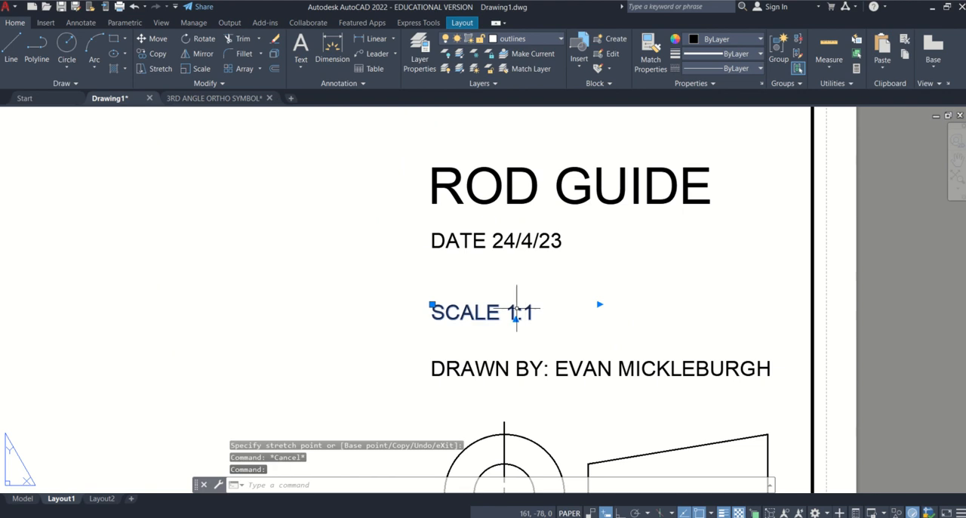
click(433, 305)
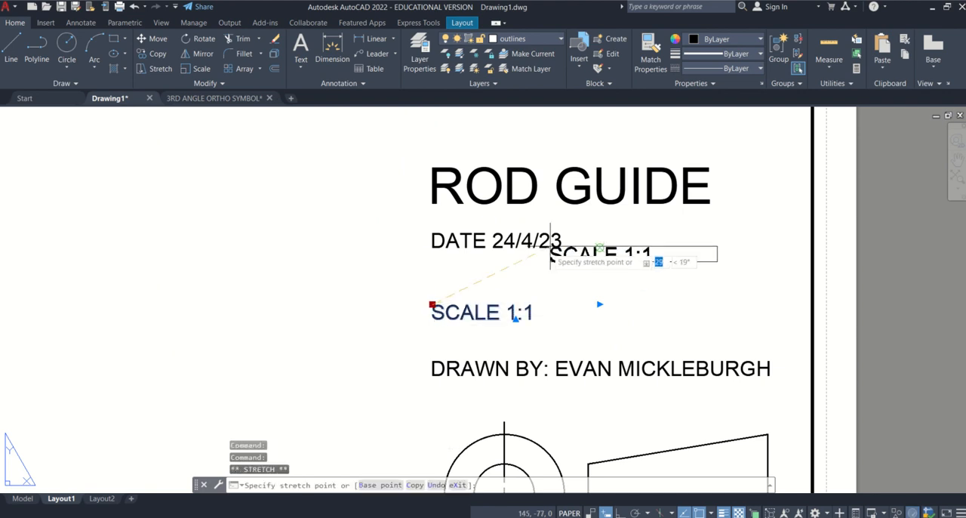
click(520, 219)
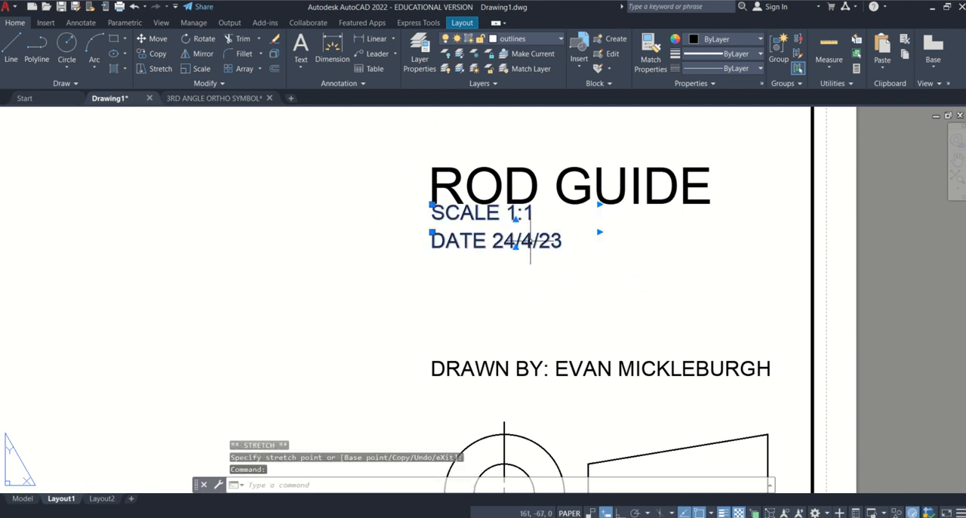
click(433, 232)
click(432, 315)
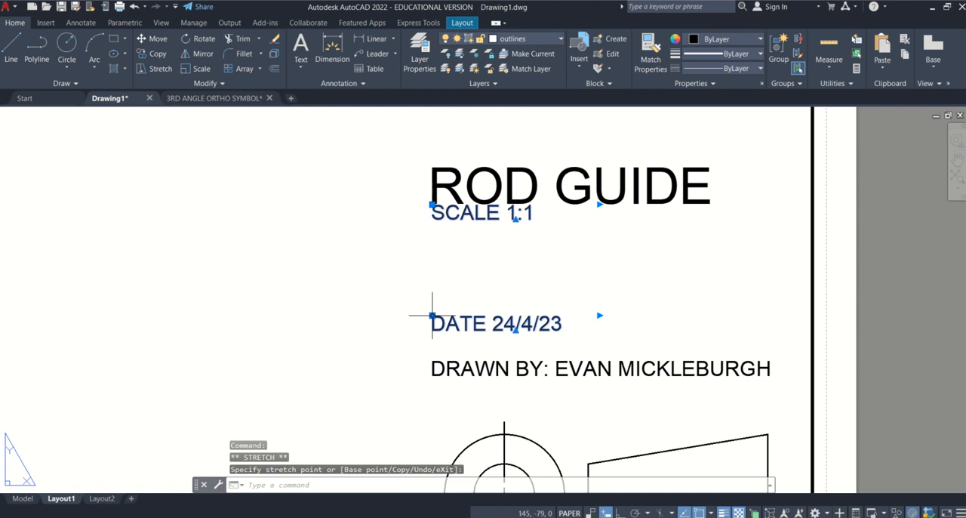
Move the DRAWN BY line above the DATE text, and lower the DATE text towards the projection symbol.
click(454, 384)
click(429, 368)
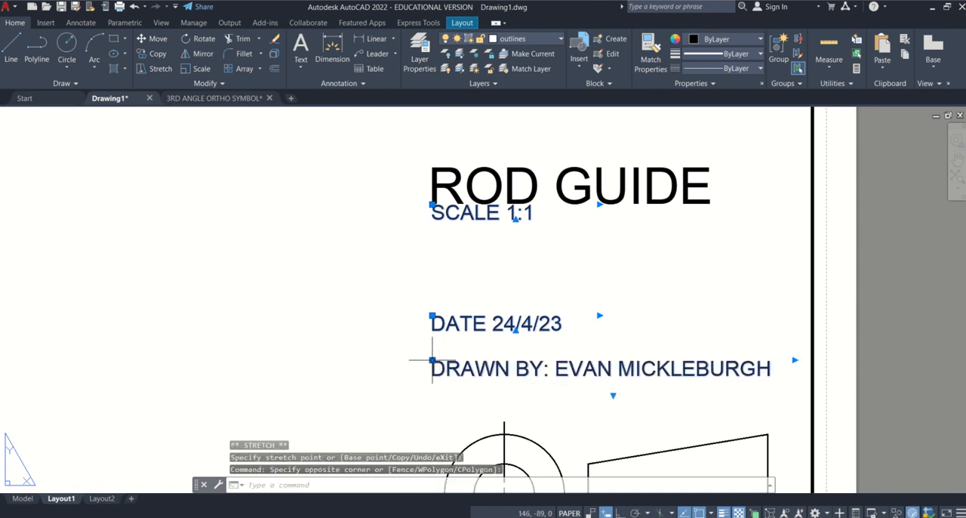
click(432, 278)
click(438, 315)
click(433, 315)
click(433, 315)
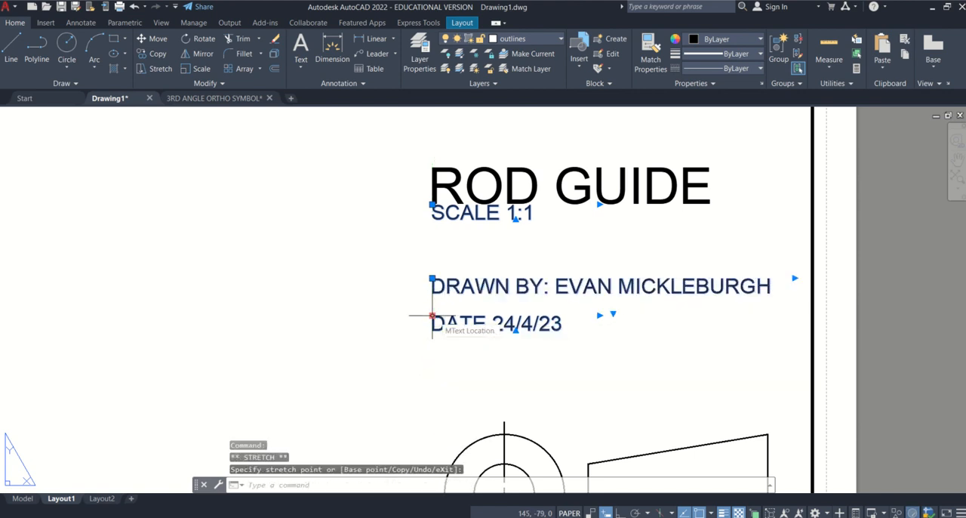
click(433, 356)
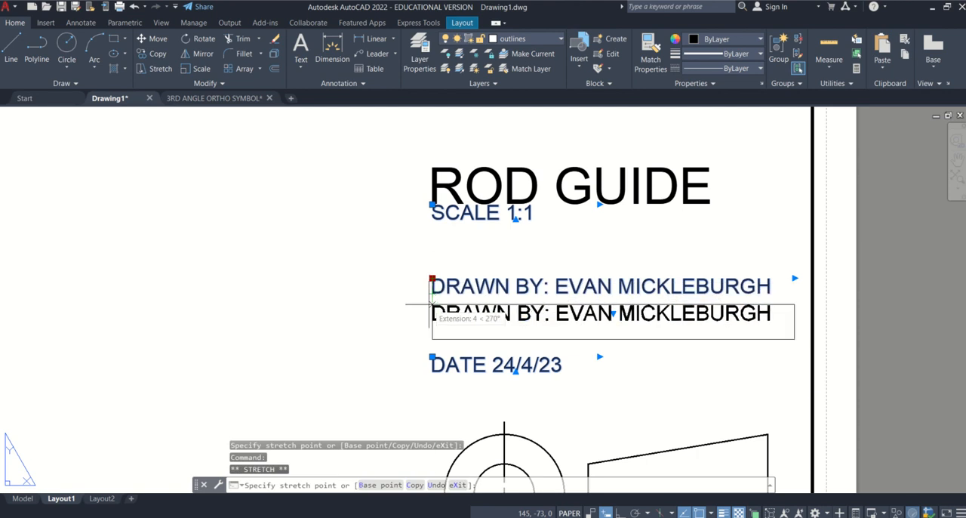
Lower the DRAWN BY and SCALE 1:1 lines for even spacing above the DATE text, and bring the ROD GUIDE title down closer to them.
click(432, 305)
click(433, 205)
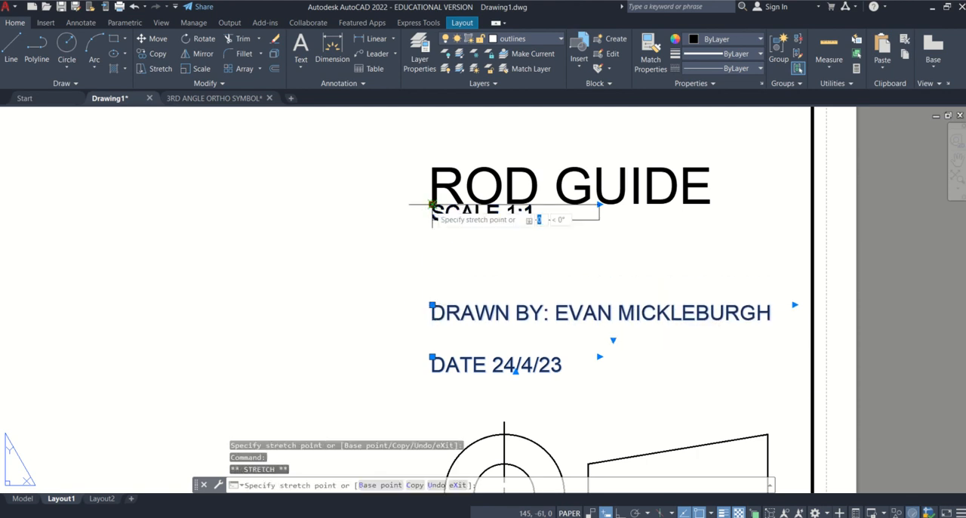
click(434, 255)
click(434, 197)
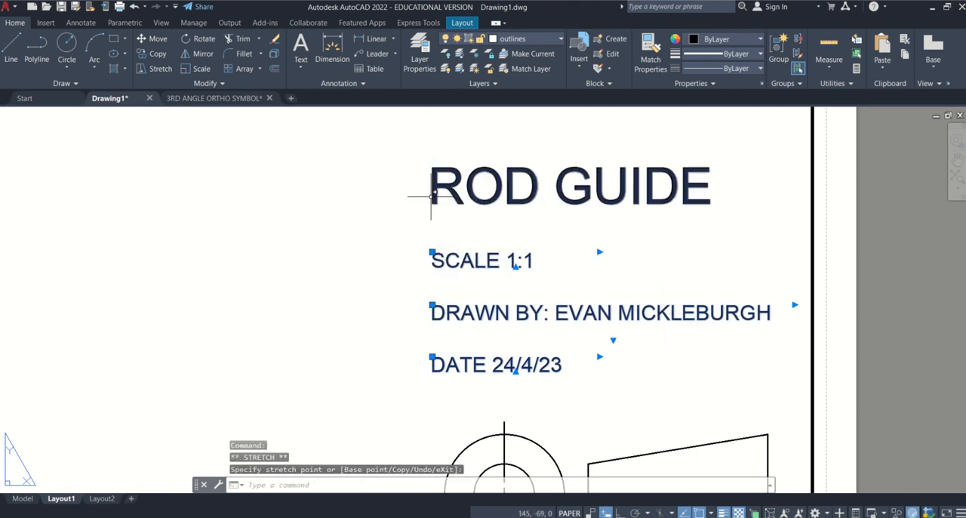
click(432, 167)
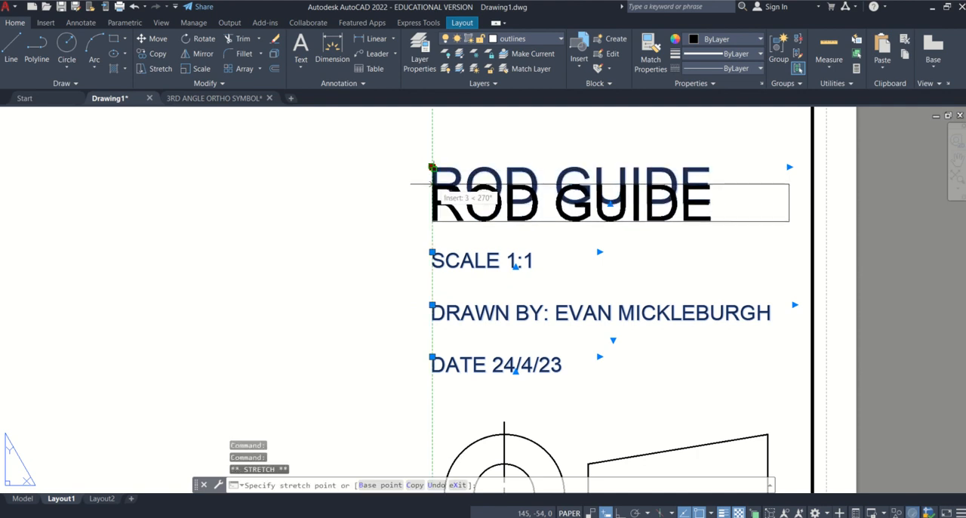
key(Escape)
Draw a rectangle about 70 wide and 72 high around the title text and projection symbol, starting at the sheet border's corner.
scroll(453, 185, down, 4)
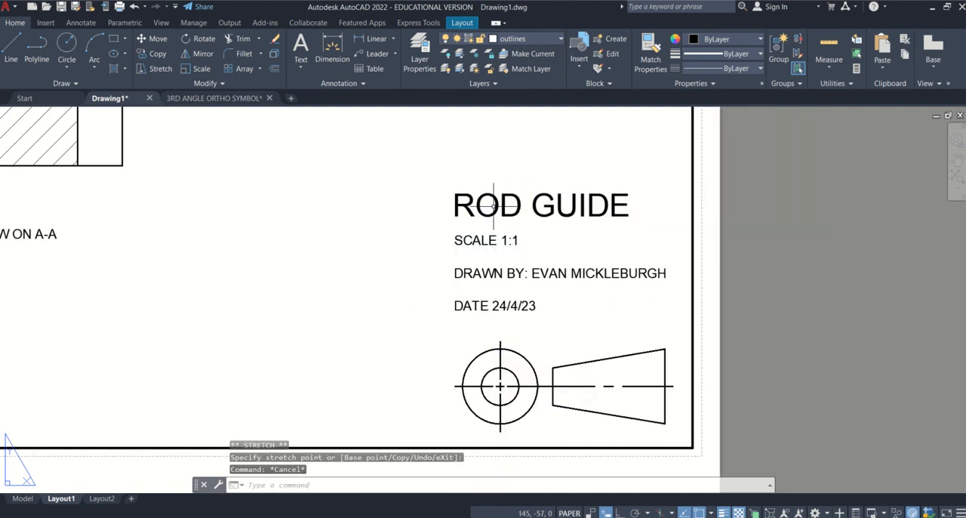
scroll(574, 294, down, 2)
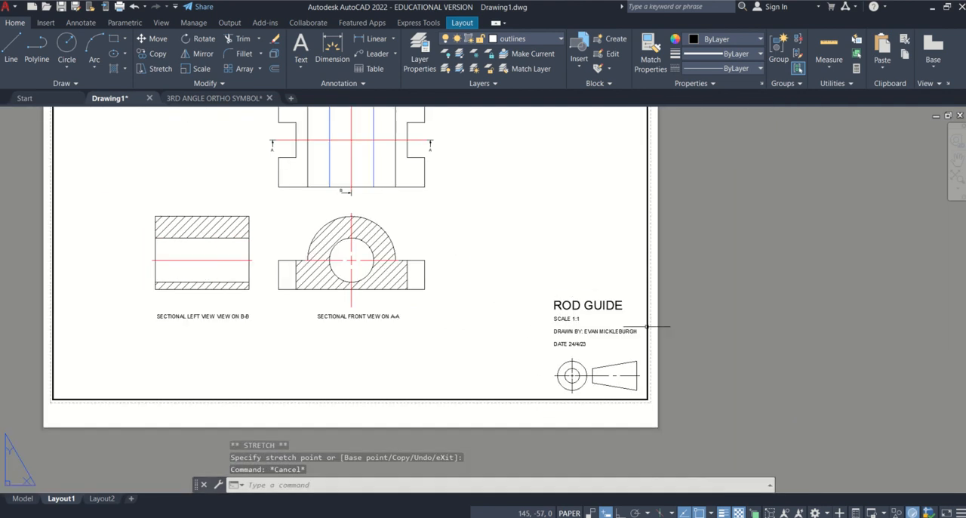
scroll(610, 346, down, 2)
scroll(612, 343, up, 2)
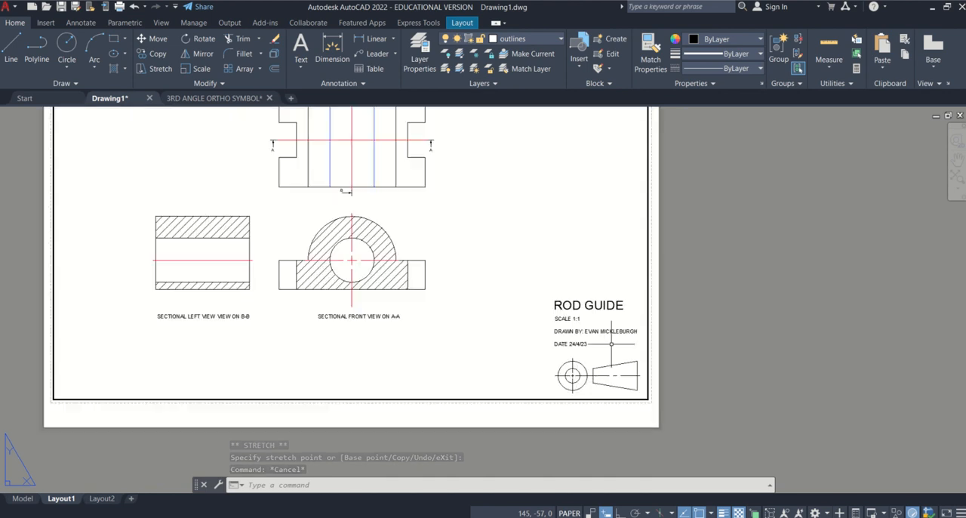
middle_drag(638, 297, 614, 235)
scroll(615, 236, up, 4)
scroll(614, 236, down, 2)
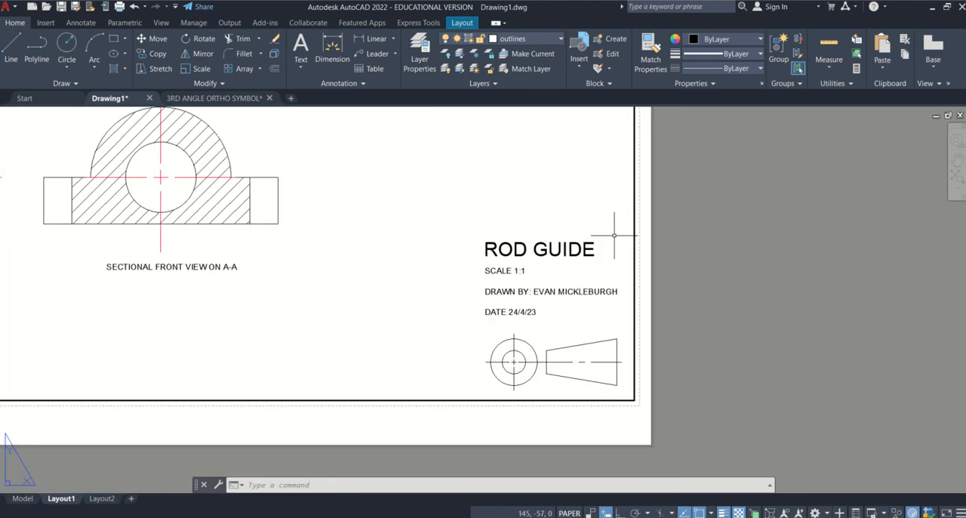
click(120, 42)
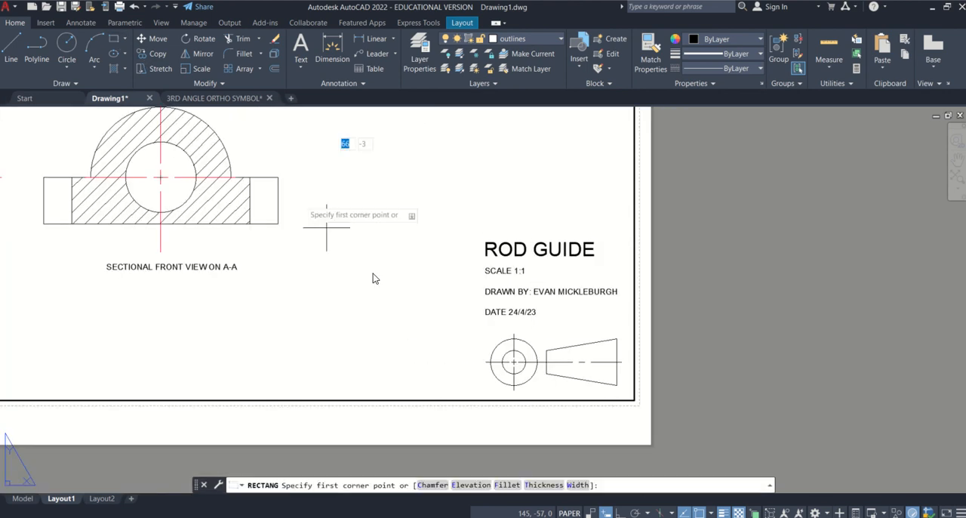
click(634, 400)
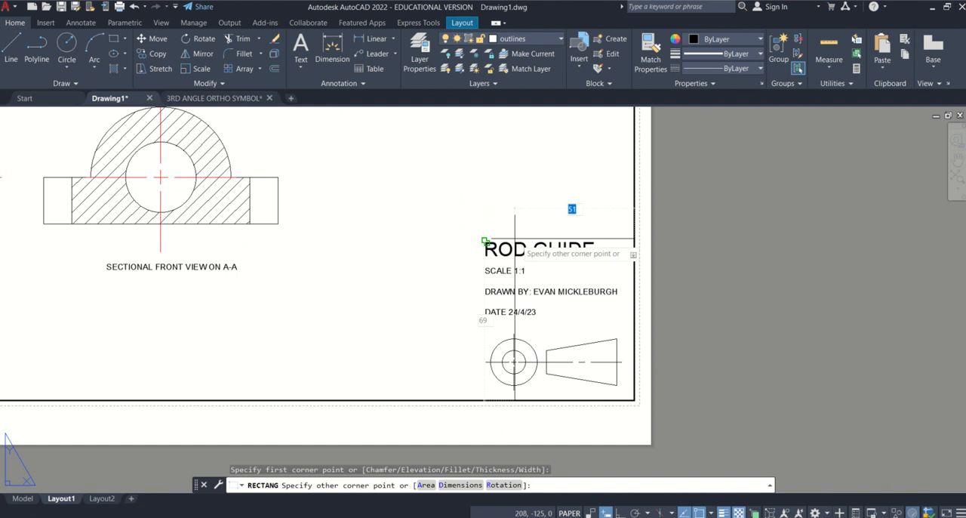
click(470, 232)
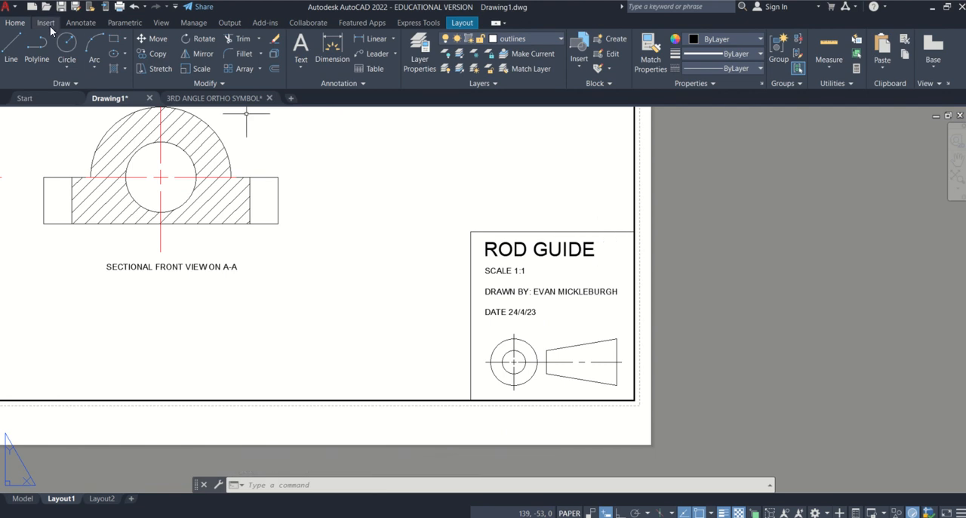
Draw a full-width rectangle about 70 by 13 around the ROD GUIDE title inside the title block frame.
click(114, 39)
scroll(521, 305, up, 5)
scroll(528, 211, down, 3)
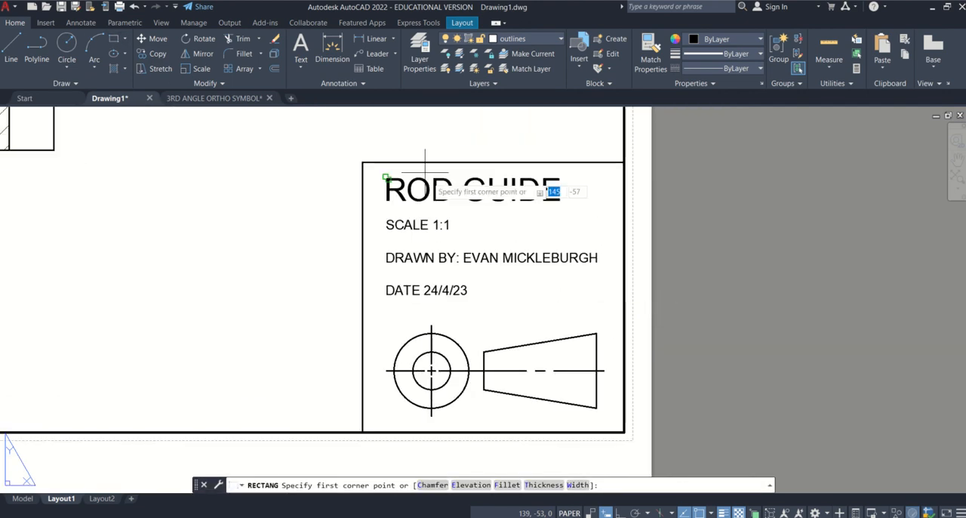
click(363, 162)
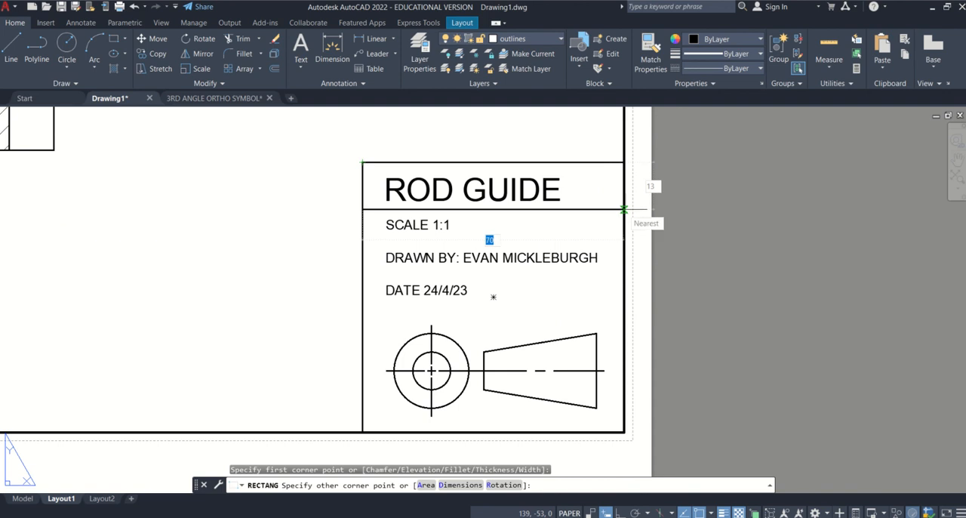
click(624, 209)
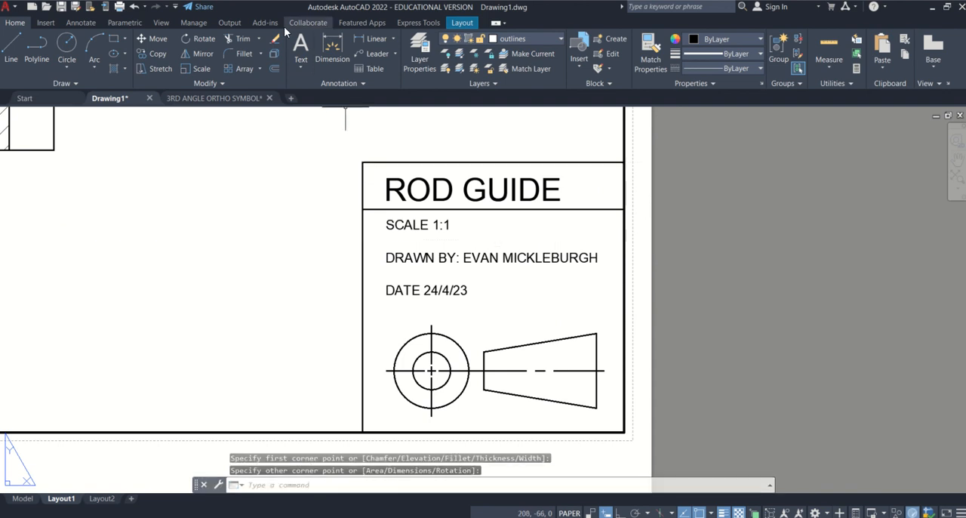
Frame the SCALE 1:1 and DRAWN BY lines with two stacked full-width rectangles, each about 70 by 9.
click(112, 37)
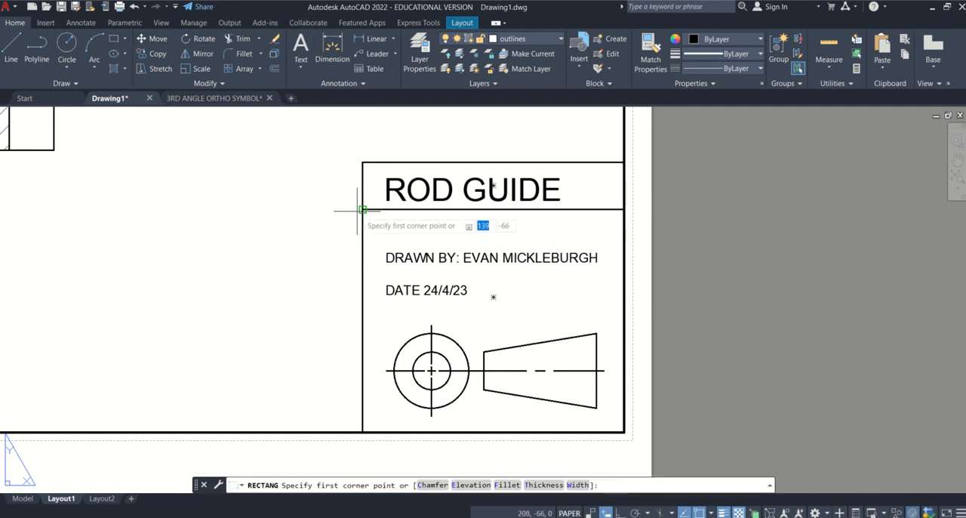
click(363, 209)
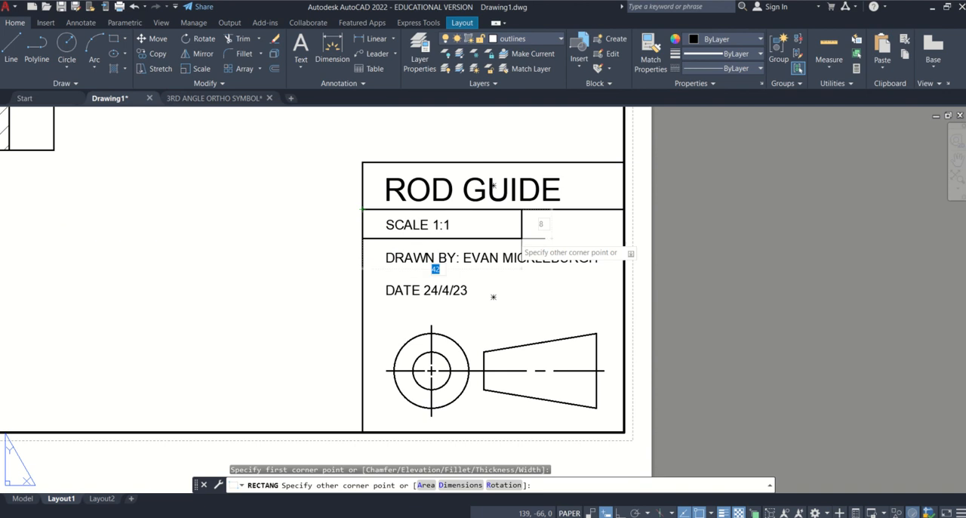
click(623, 241)
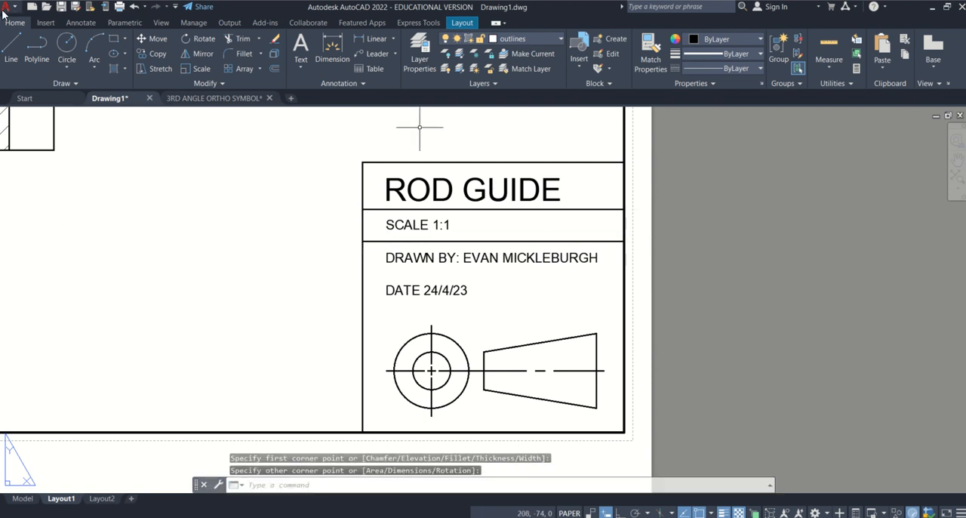
click(112, 38)
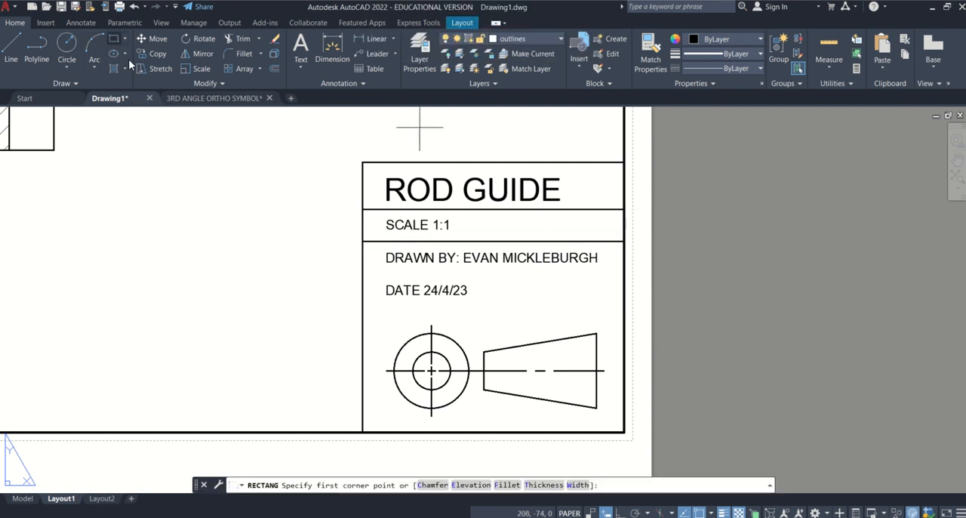
click(362, 242)
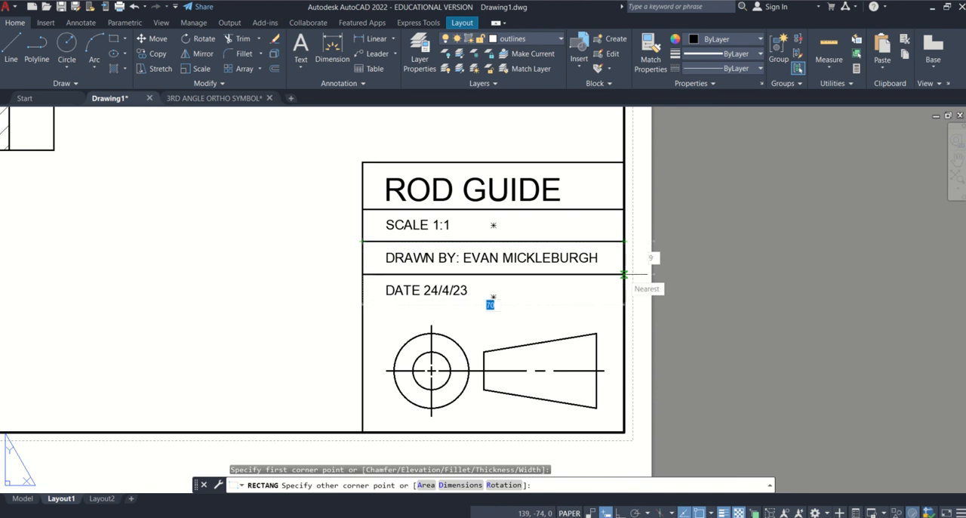
click(623, 274)
Draw a full-width rectangle about 70 by 9 around the DATE line, directly under the DRAWN BY row.
click(114, 42)
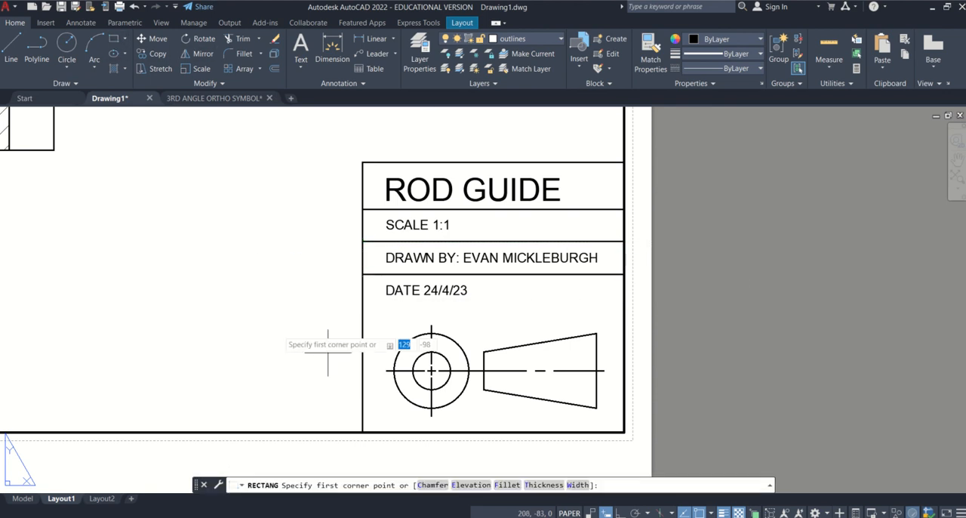
click(362, 274)
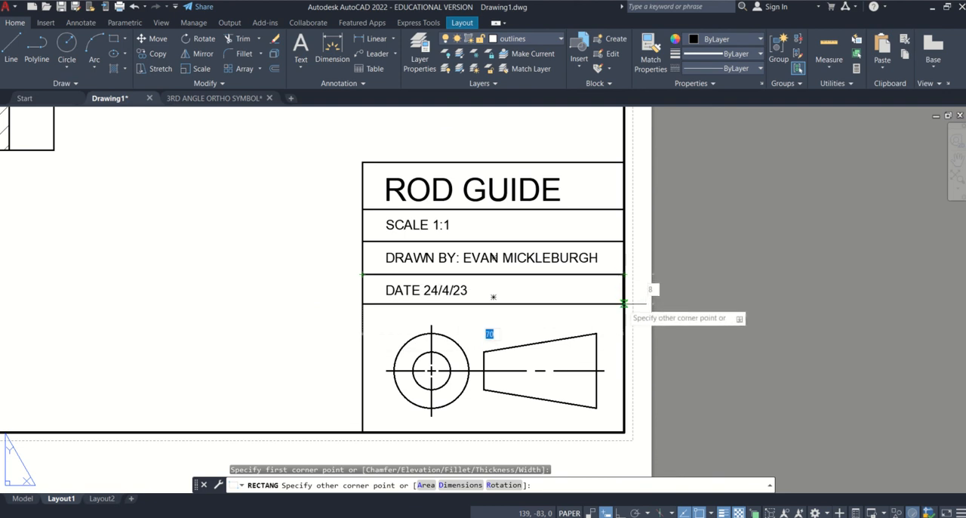
click(623, 307)
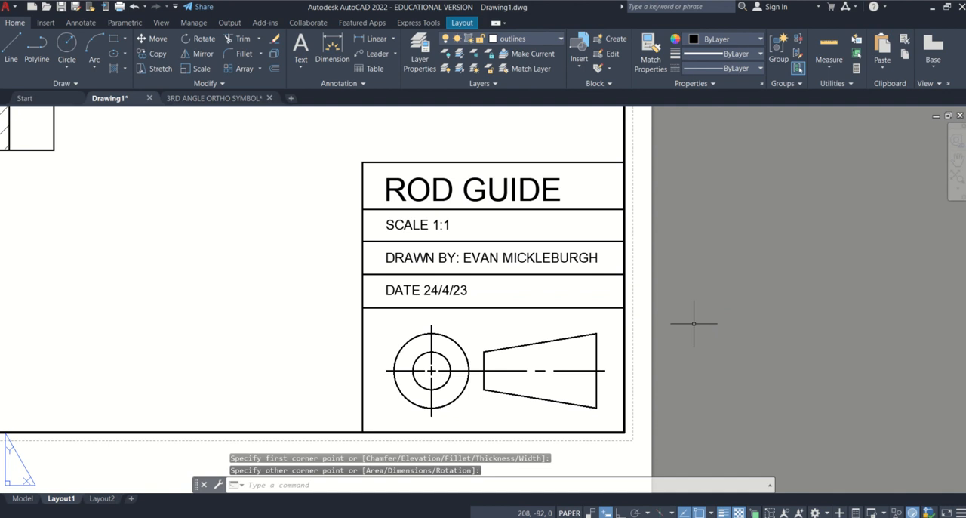
key(Escape)
Add a colon after DATE so the text reads "DATE: 24/4/23".
scroll(611, 275, down, 2)
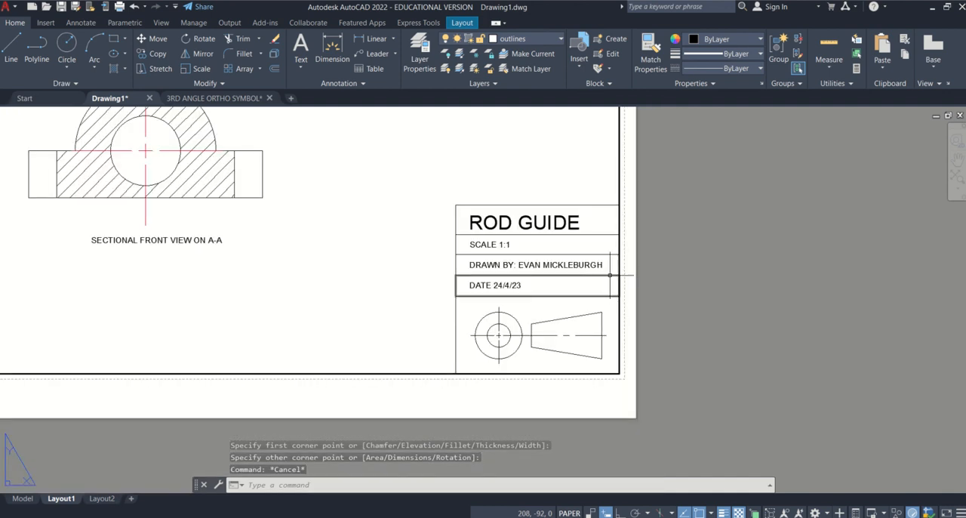
scroll(485, 278, up, 3)
double_click(500, 299)
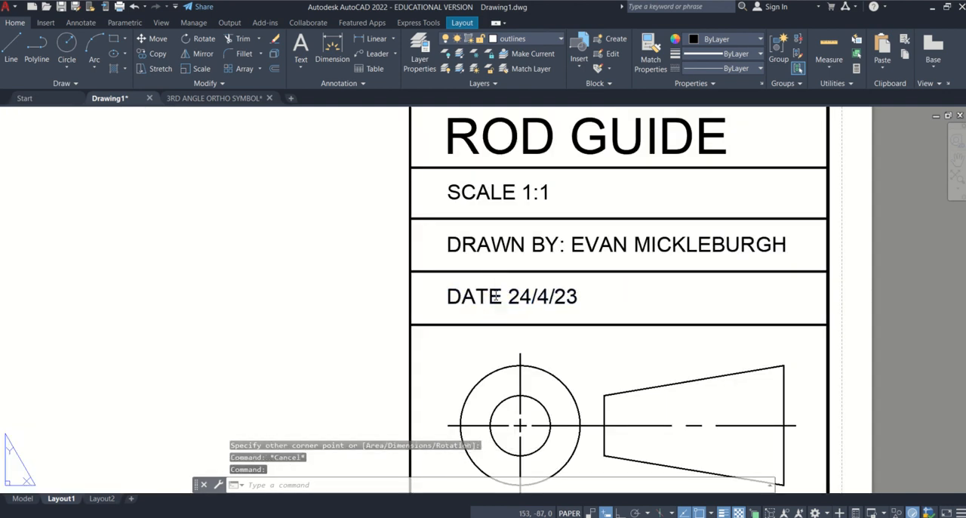
text(:)
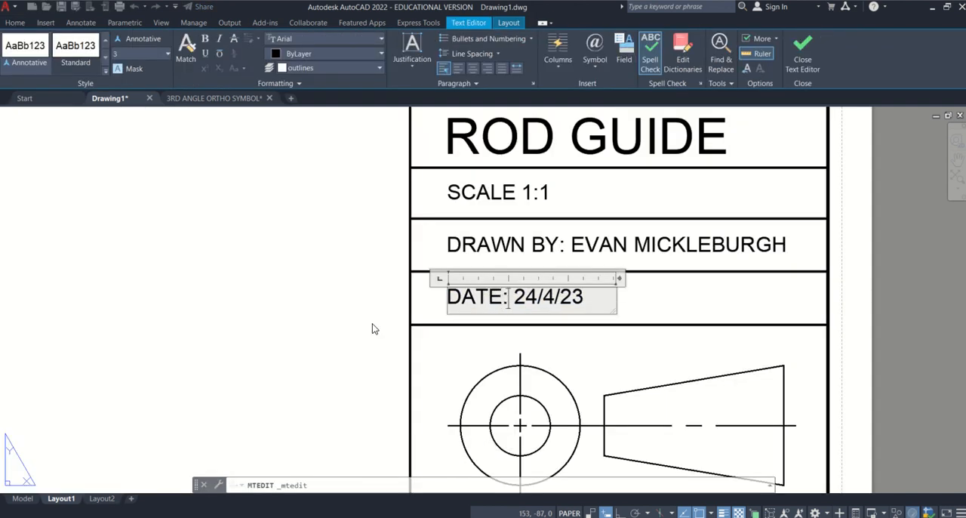
click(343, 317)
scroll(343, 317, down, 3)
scroll(382, 307, up, 1)
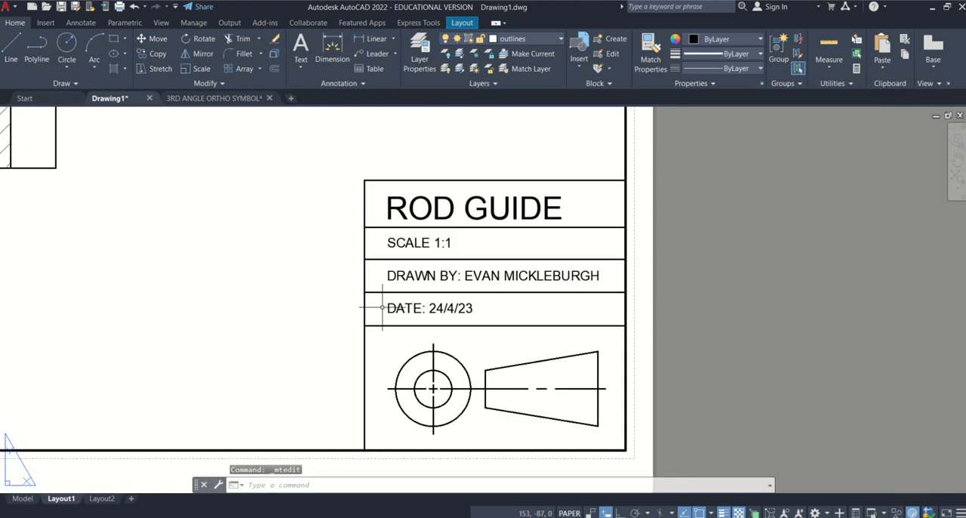
Move the DATE text into the SCALE 1:1 row and draw a vertical divider line at the row's midpoint between the two texts.
click(437, 308)
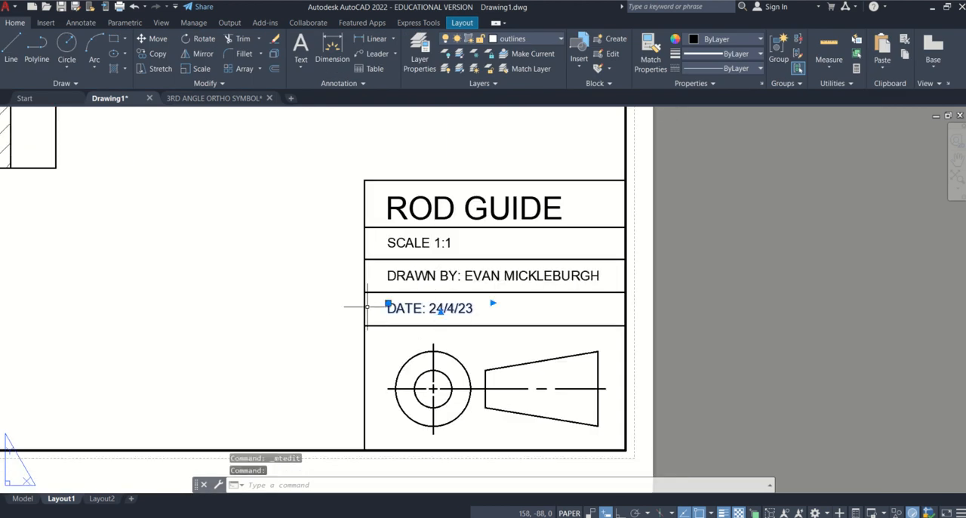
click(387, 302)
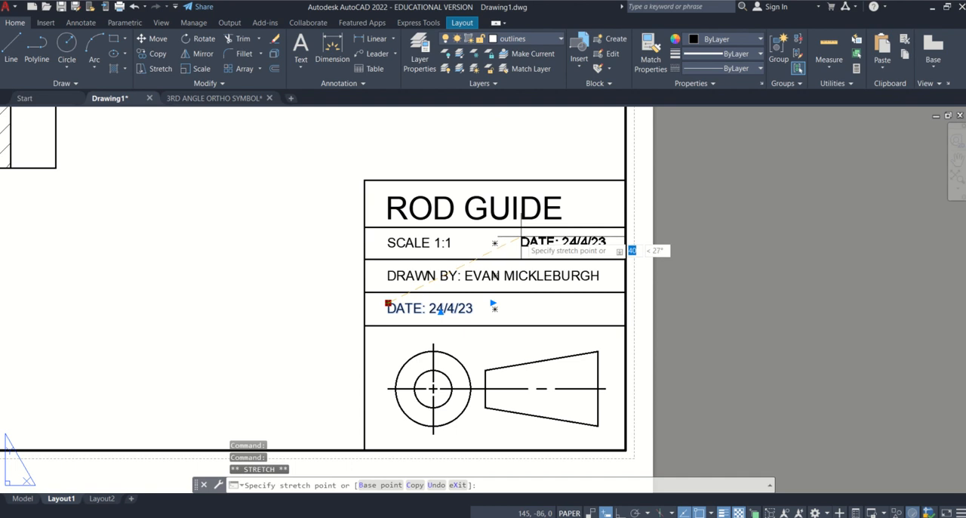
click(520, 238)
click(17, 49)
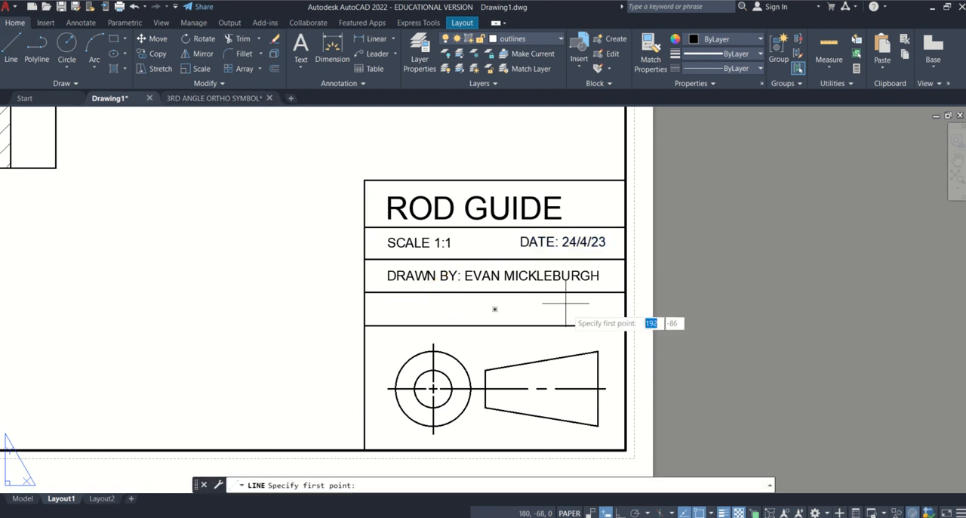
click(494, 228)
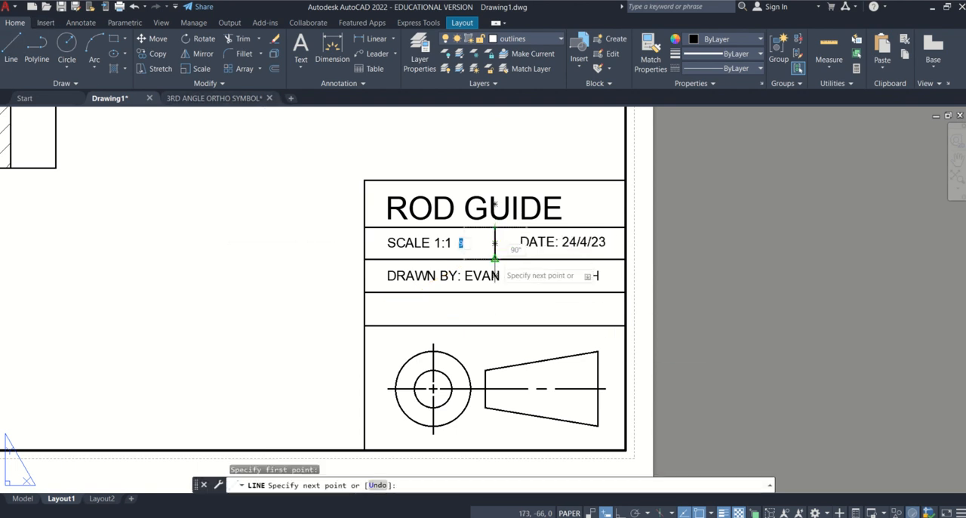
key(Escape)
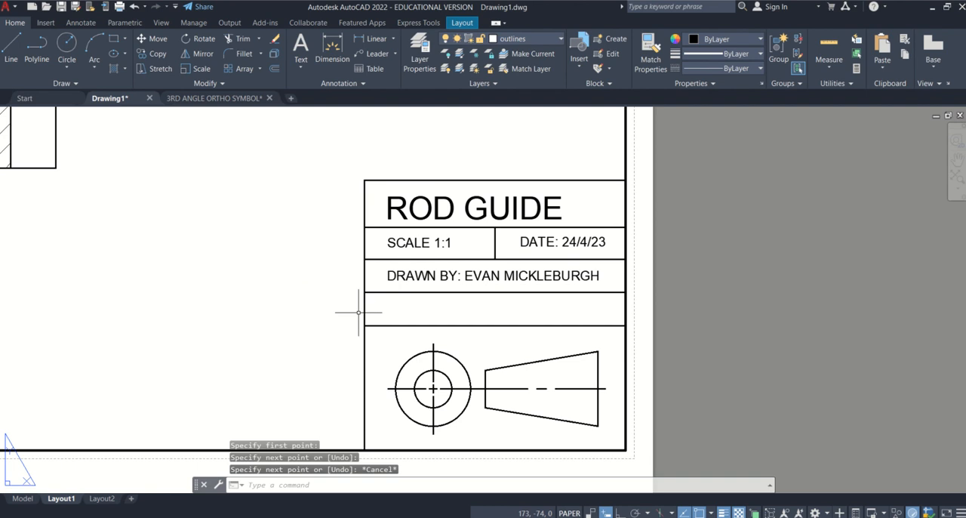
Delete the empty row above the projection symbol and lower the SCALE/DATE and DRAWN BY rows with their text straight down by about 9.
click(363, 311)
key(Delete)
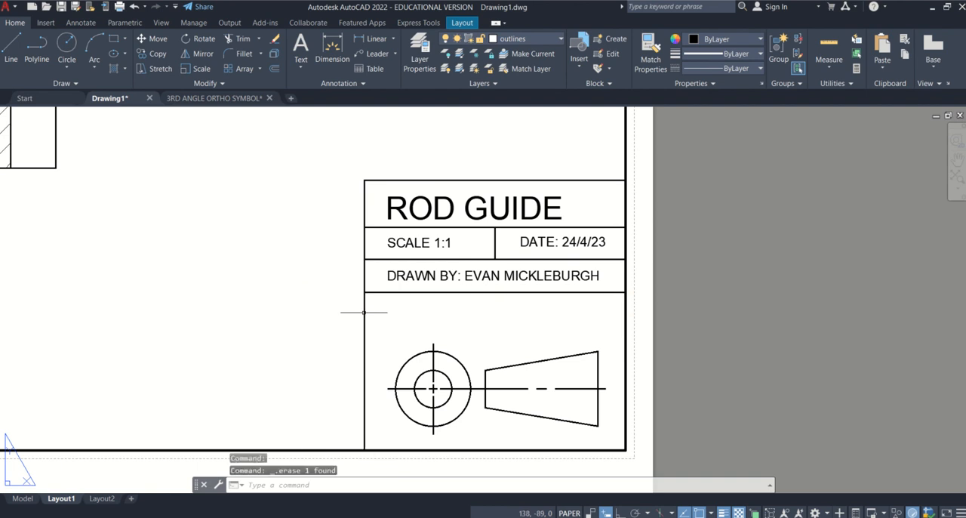
click(604, 311)
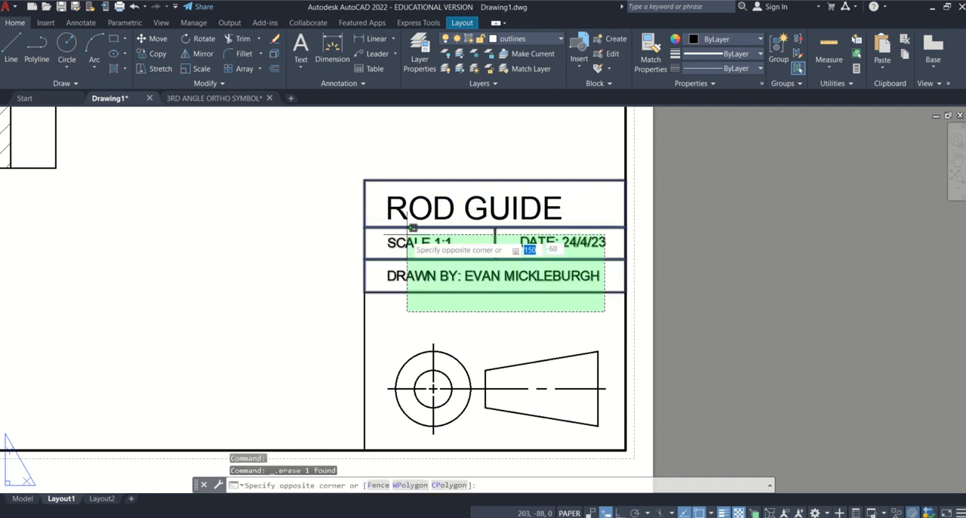
click(388, 240)
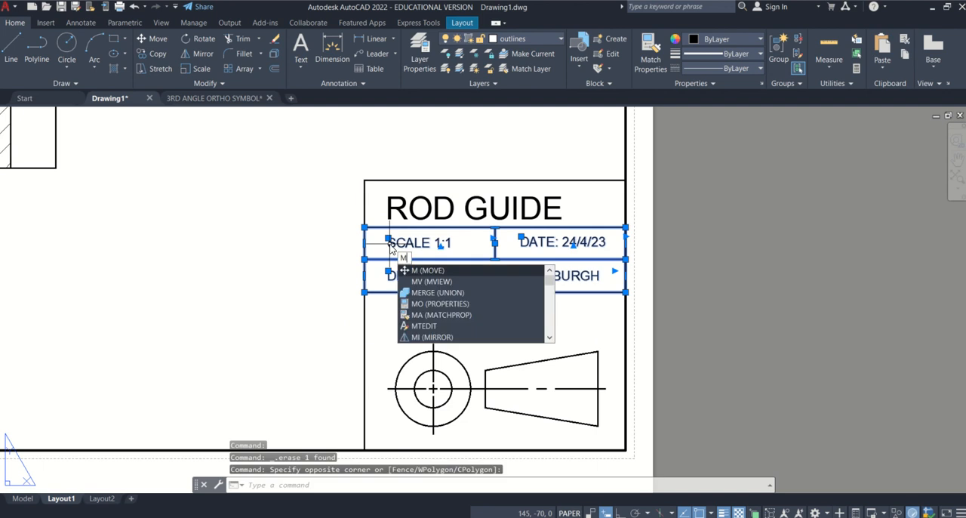
key(Return)
click(625, 292)
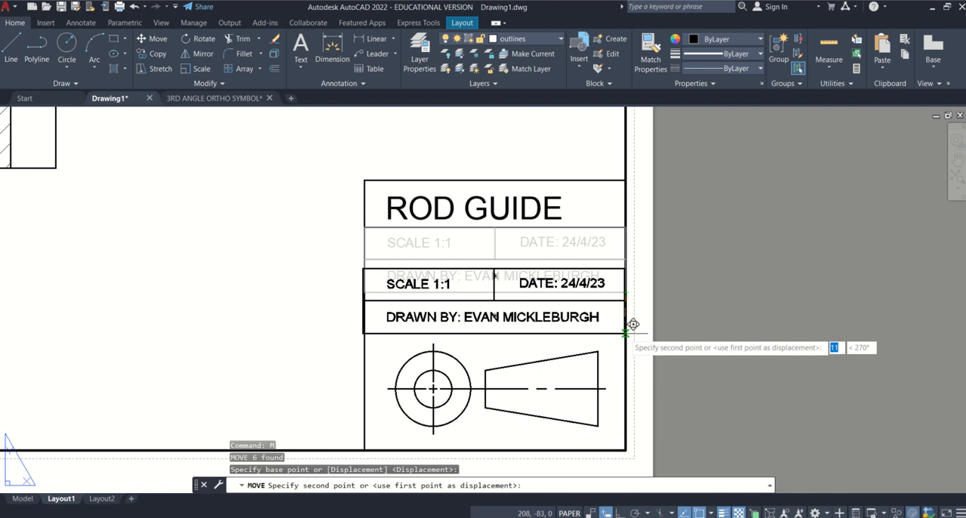
click(624, 512)
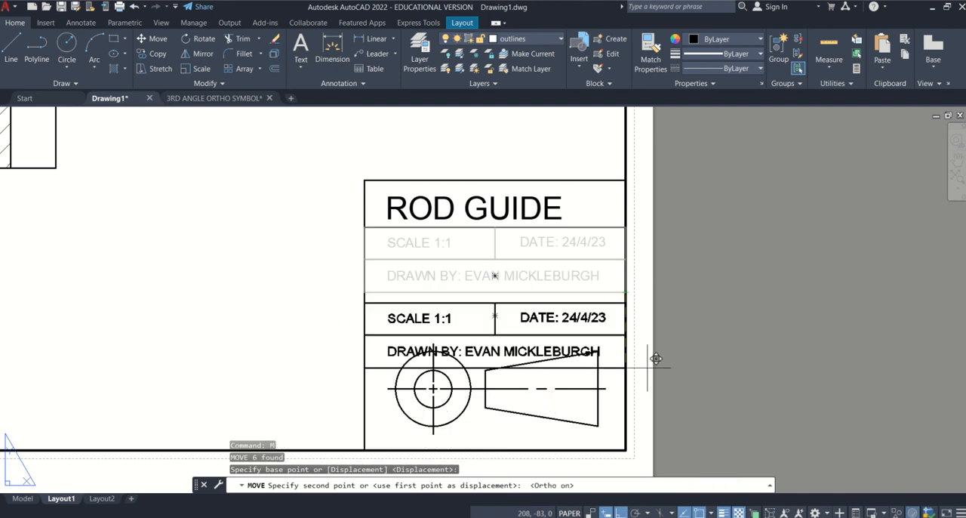
click(635, 314)
Move the title row's rectangle and the ROD GUIDE text straight down so the row sits directly on the SCALE/DATE row.
click(611, 221)
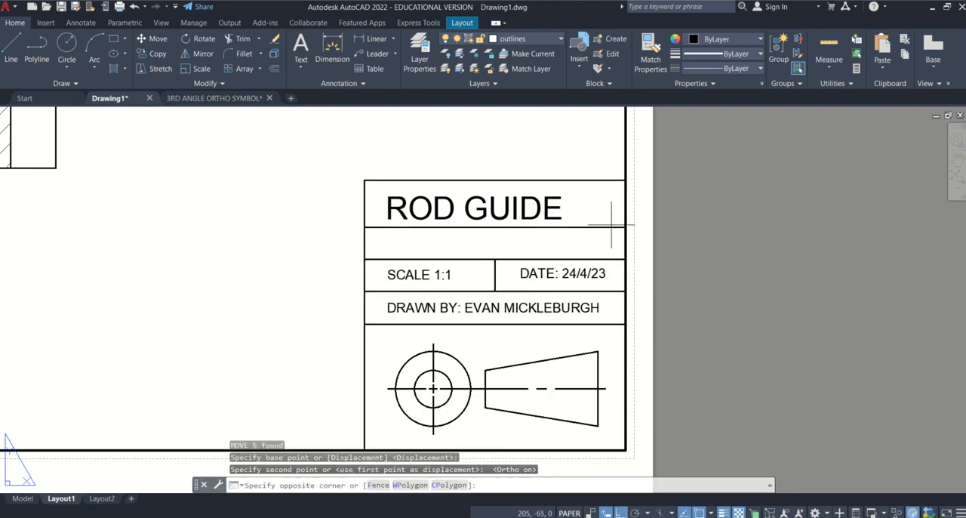
click(610, 226)
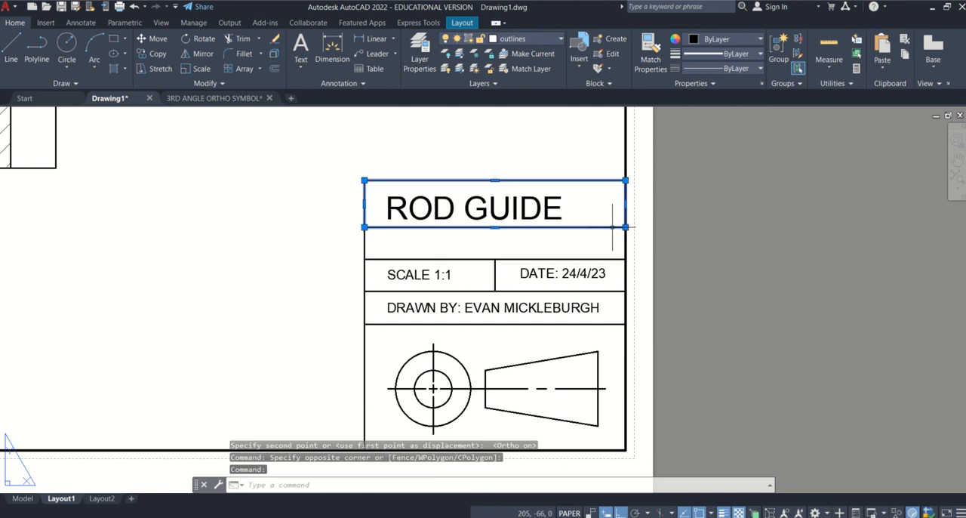
text(m)
key(Return)
click(625, 226)
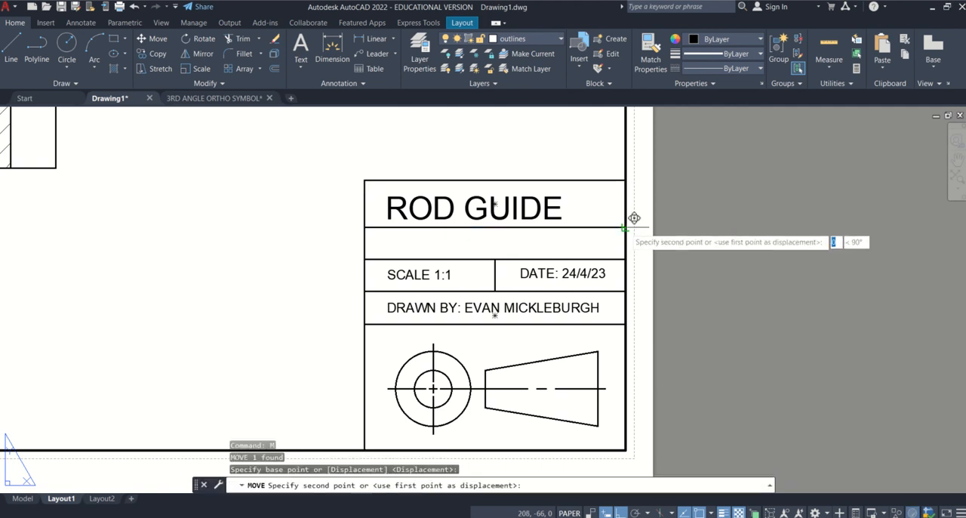
click(626, 259)
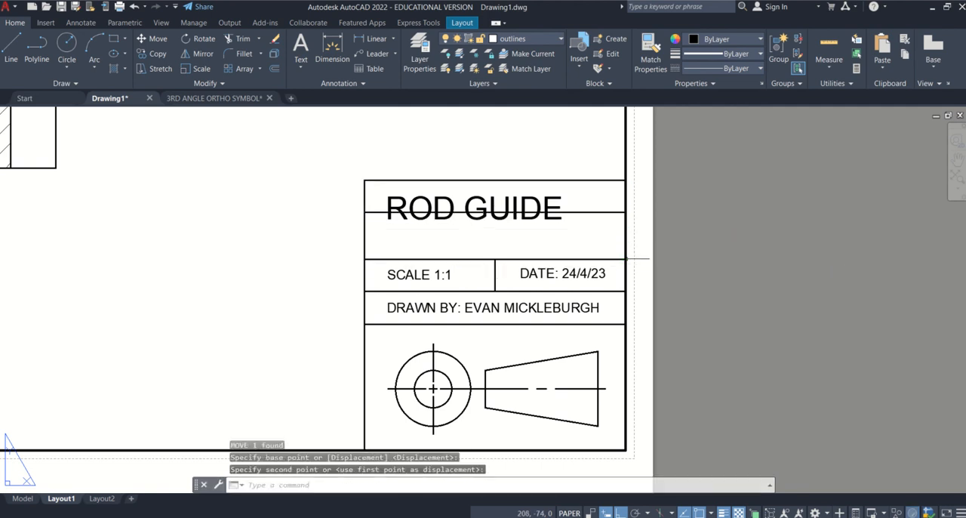
click(543, 198)
click(388, 196)
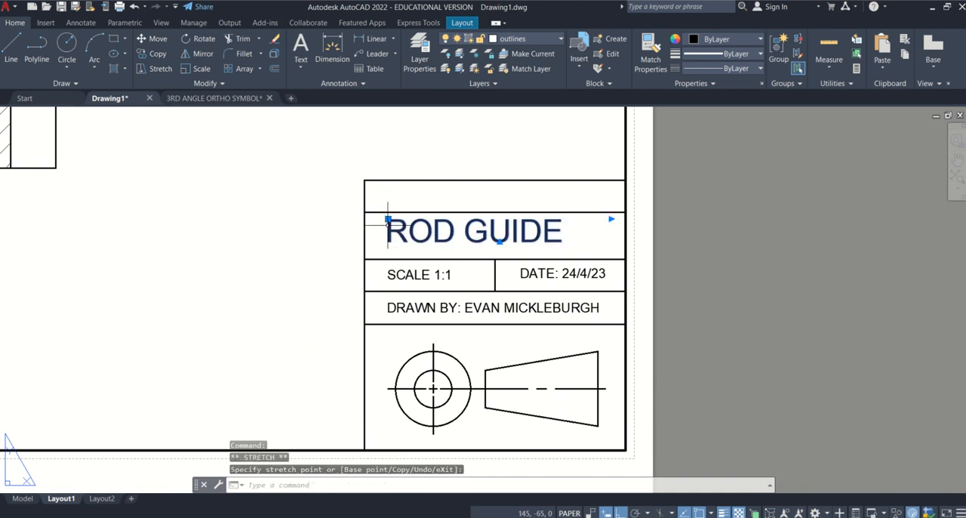
Stretch the outer title-block frame's top edge down by about 9 to meet the top of the ROD GUIDE row.
click(447, 207)
click(462, 179)
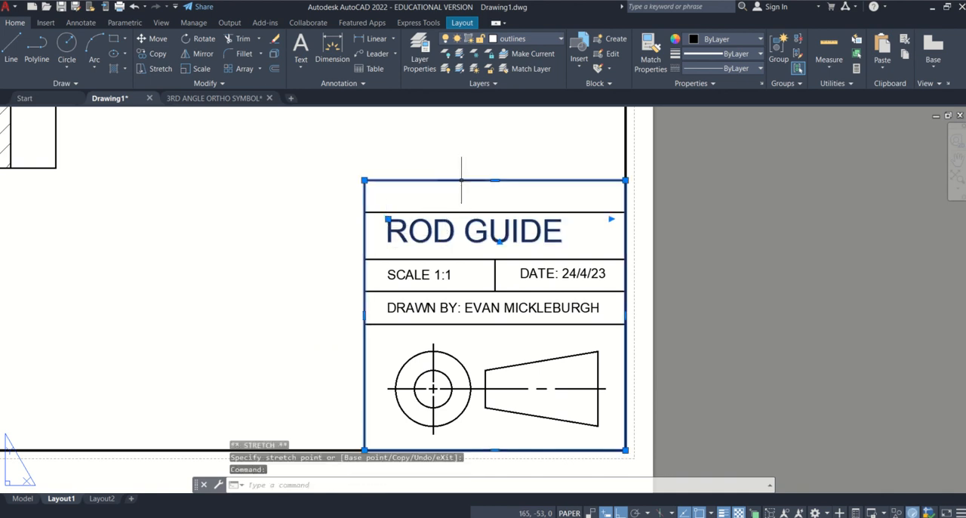
click(494, 181)
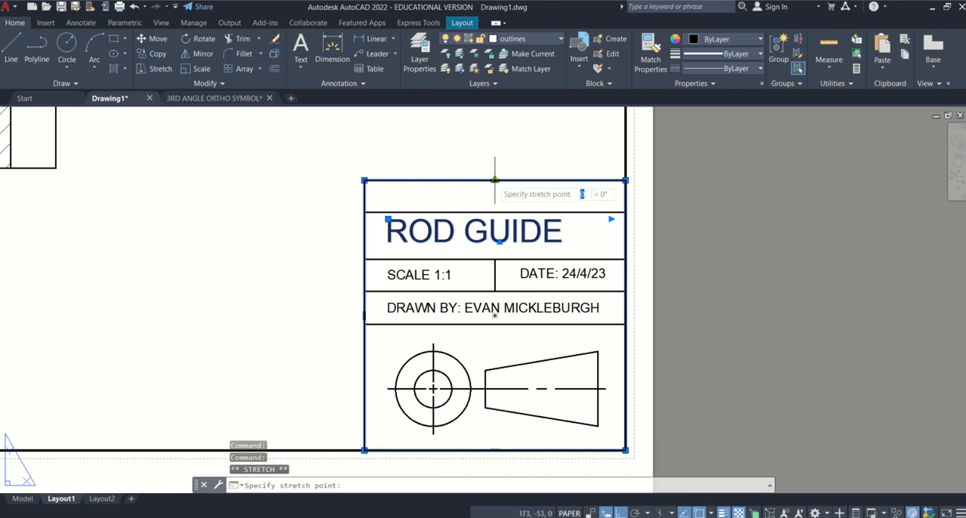
click(495, 212)
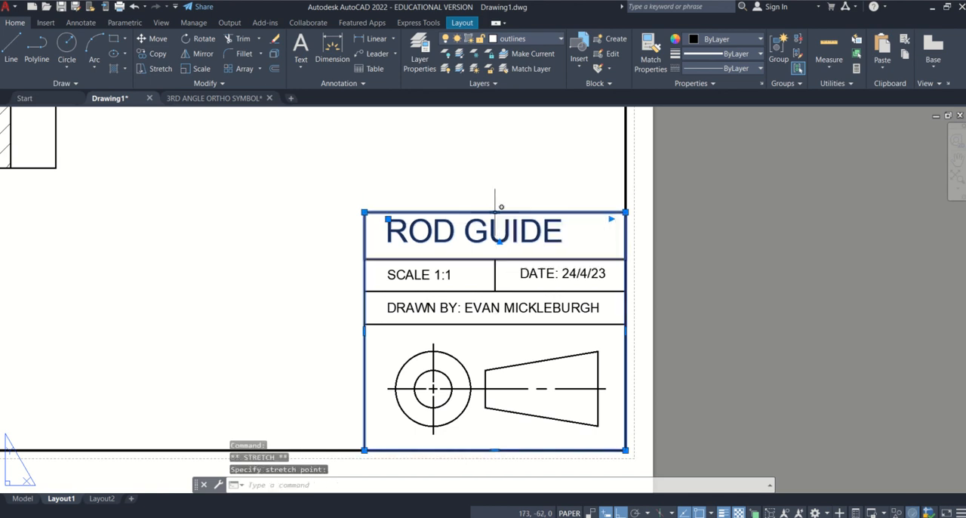
Raise the outer frame's top edge slightly above the title row and delete the separate rectangle around ROD GUIDE.
click(495, 212)
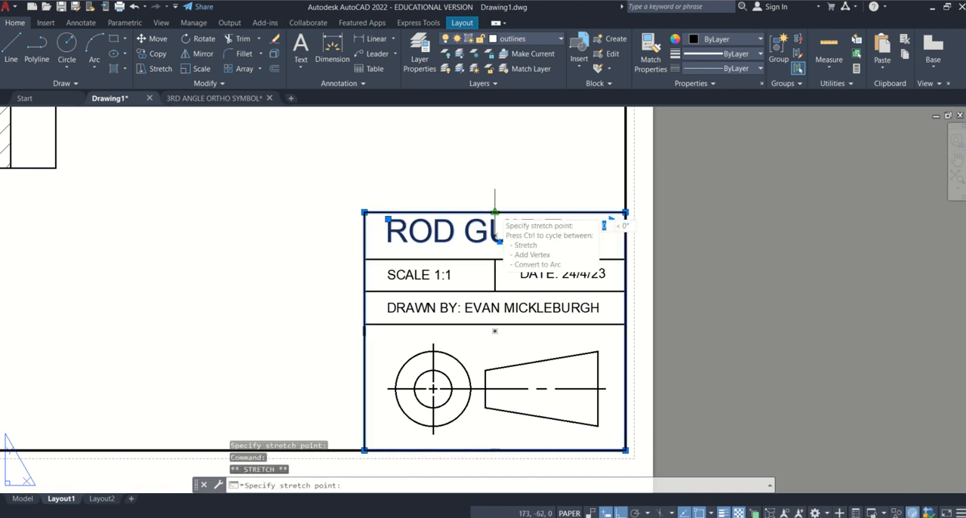
click(494, 207)
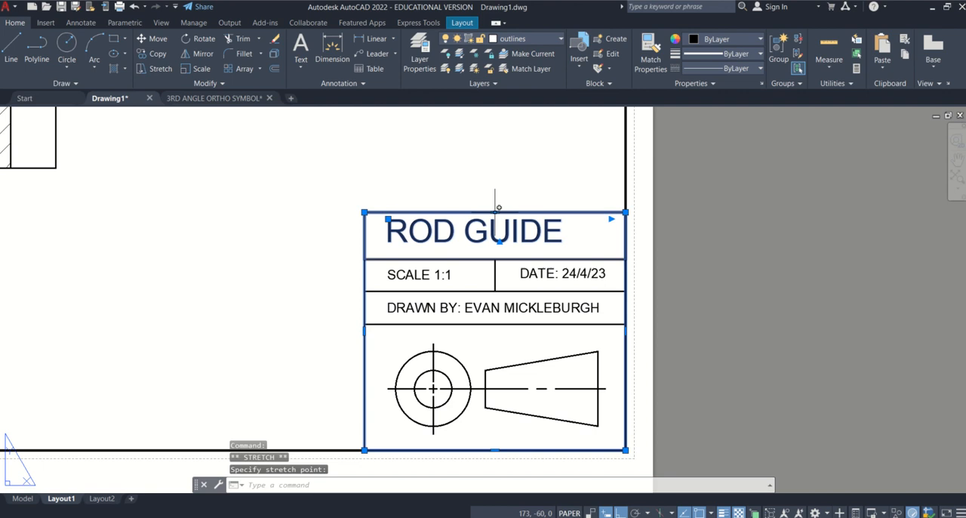
scroll(494, 207, up, 8)
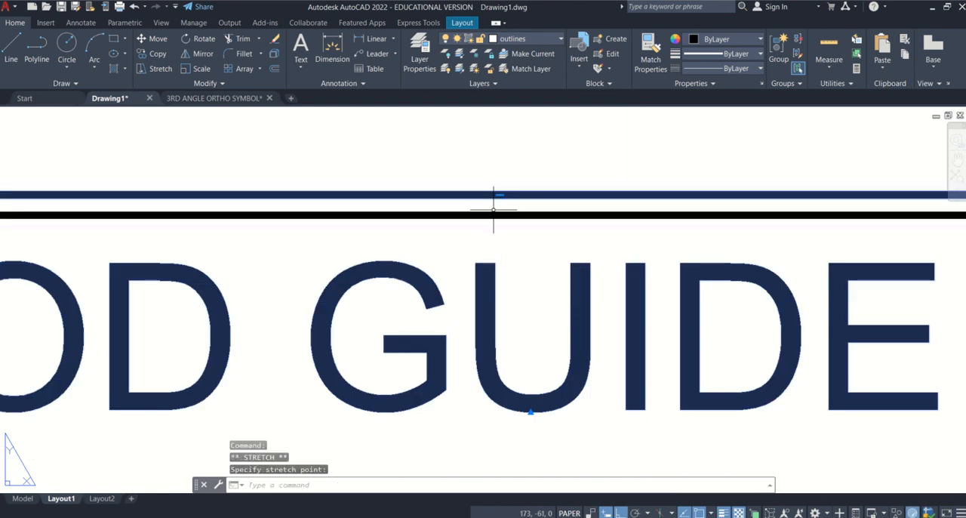
click(494, 209)
key(Escape)
key(Escape)
scroll(504, 219, down, 5)
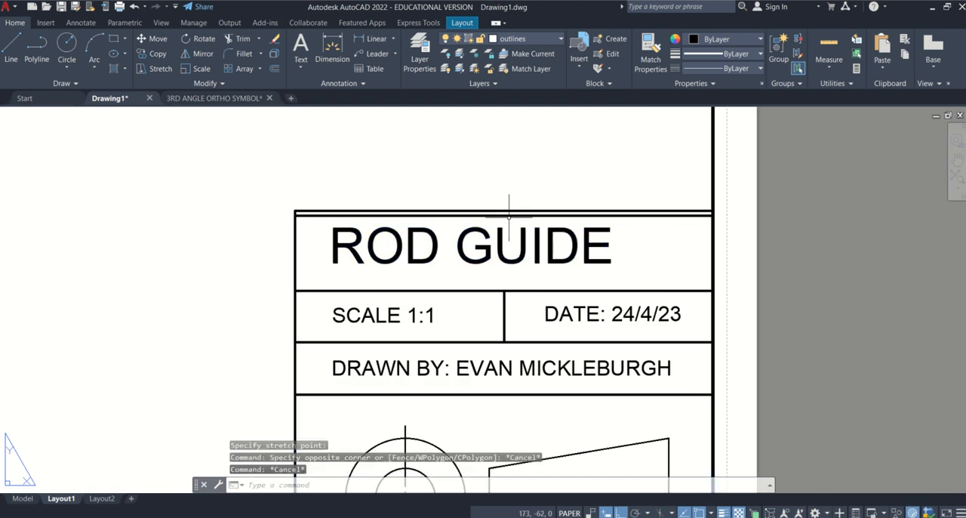
click(509, 215)
key(Delete)
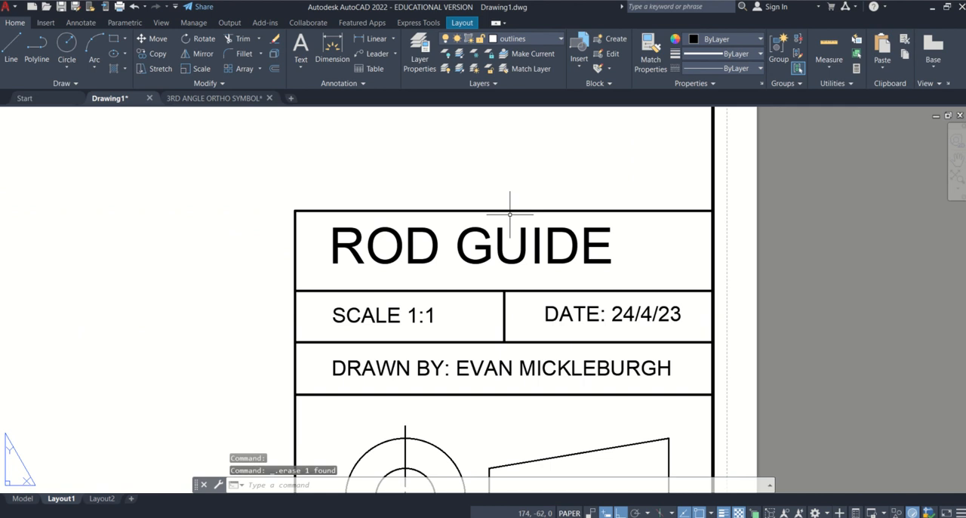
Shift the ROD GUIDE text horizontally to the right by about 3 within its row.
click(596, 254)
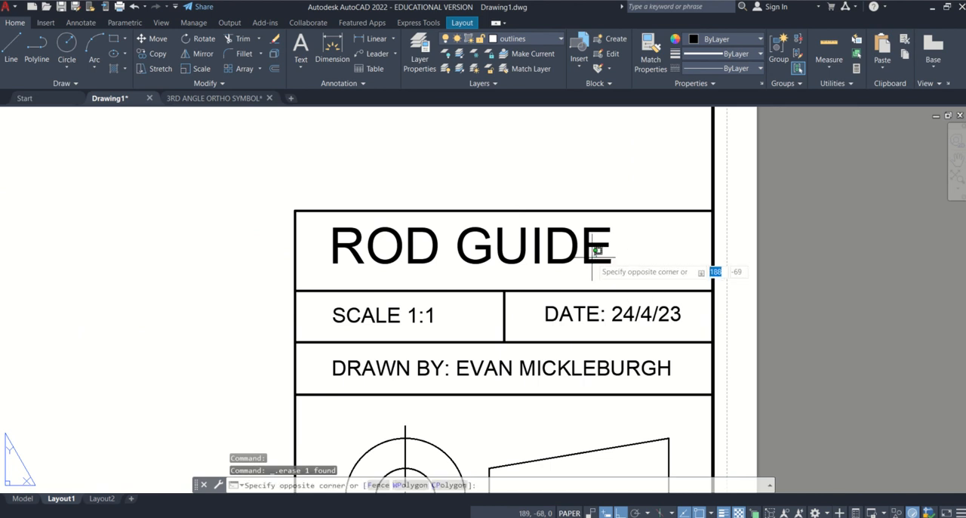
click(327, 231)
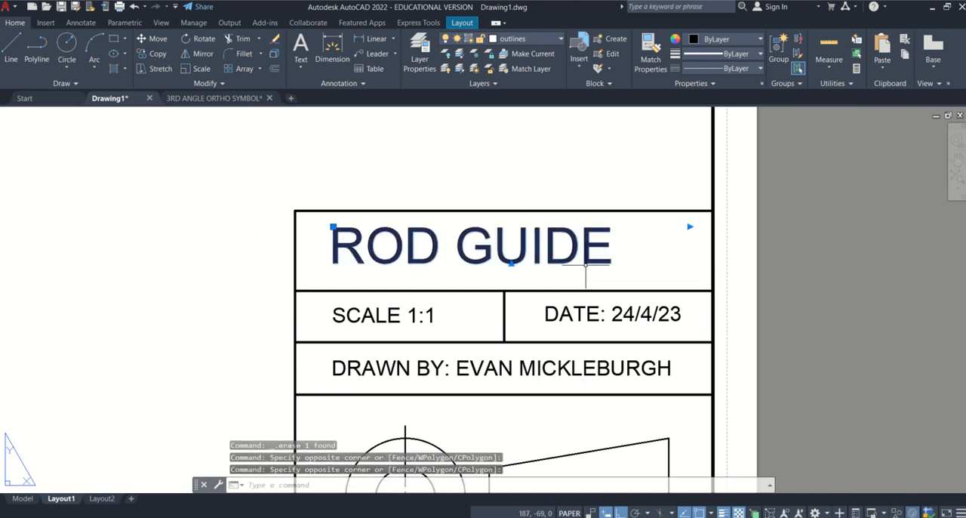
click(332, 226)
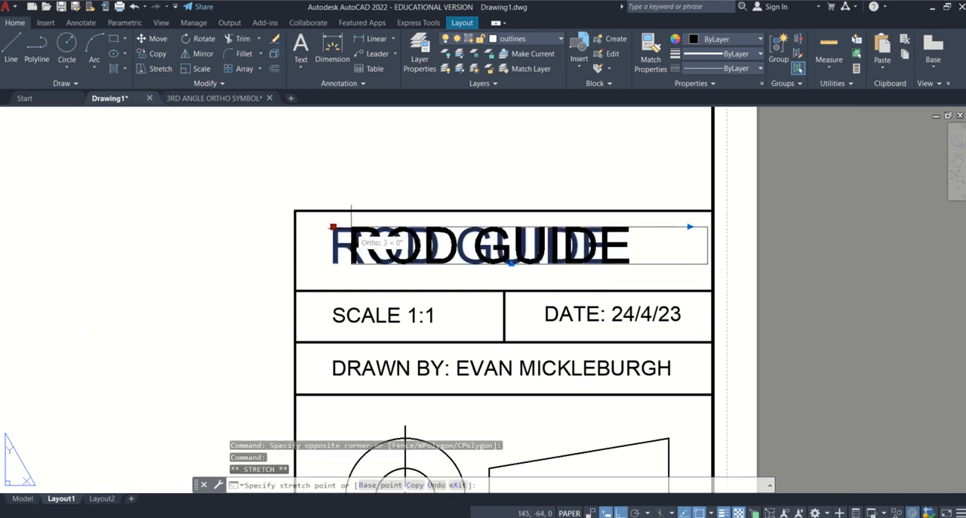
click(352, 226)
key(Escape)
Preview a single-sheet plot of Layout1 using DWG To PDF.pc3, ISO A3 landscape, Extents, centered, at 1:1 scale.
scroll(532, 257, down, 4)
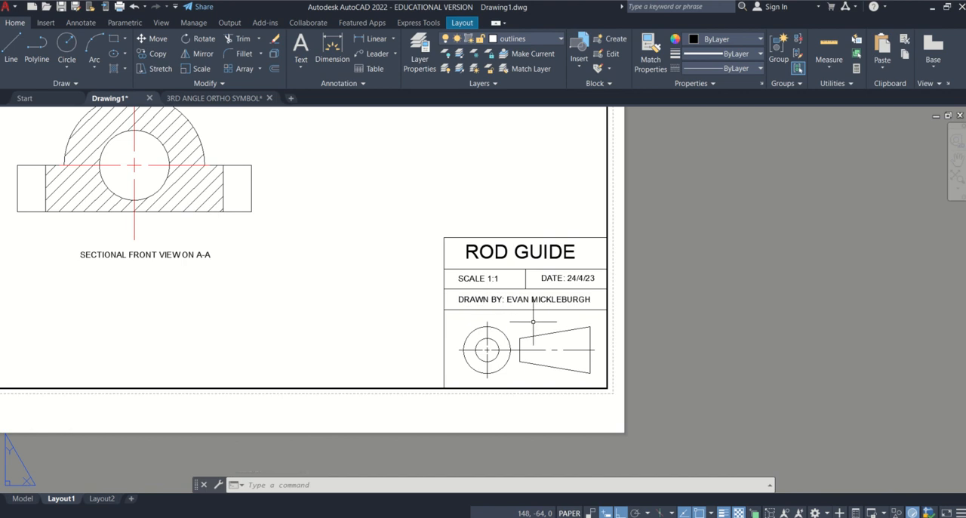
scroll(533, 322, down, 2)
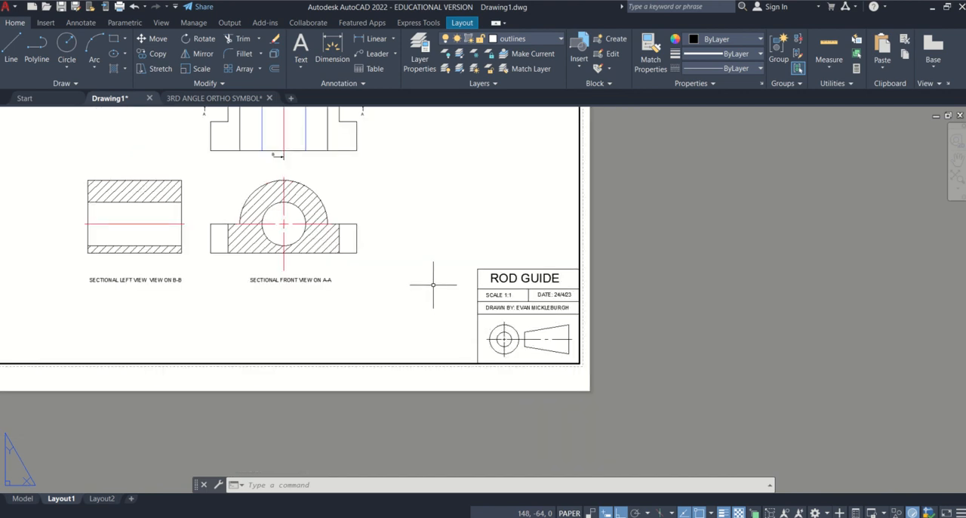
middle_drag(438, 287, 695, 377)
scroll(696, 378, down, 3)
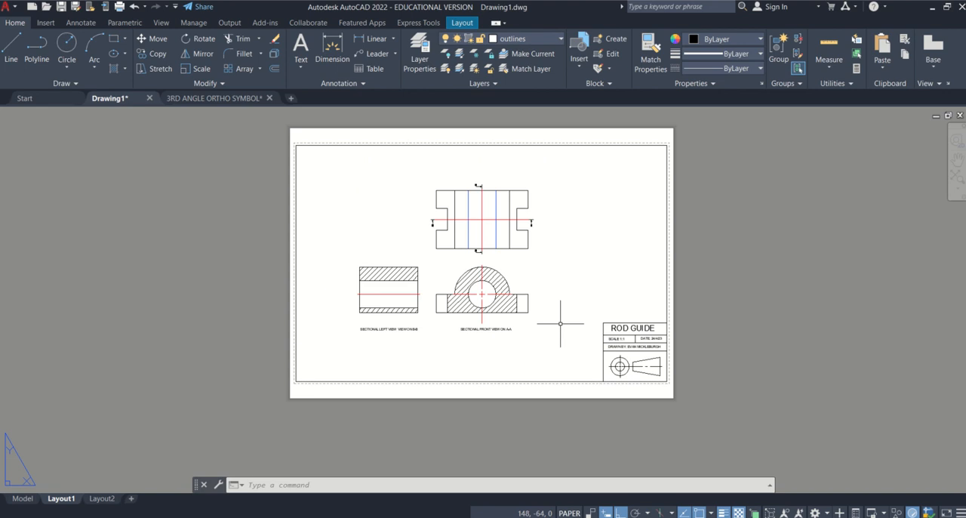
click(119, 10)
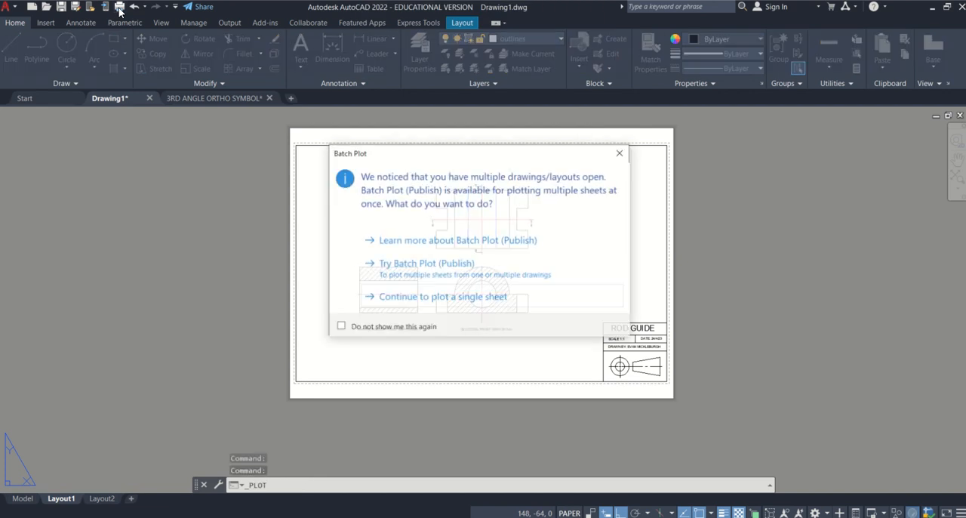
click(432, 301)
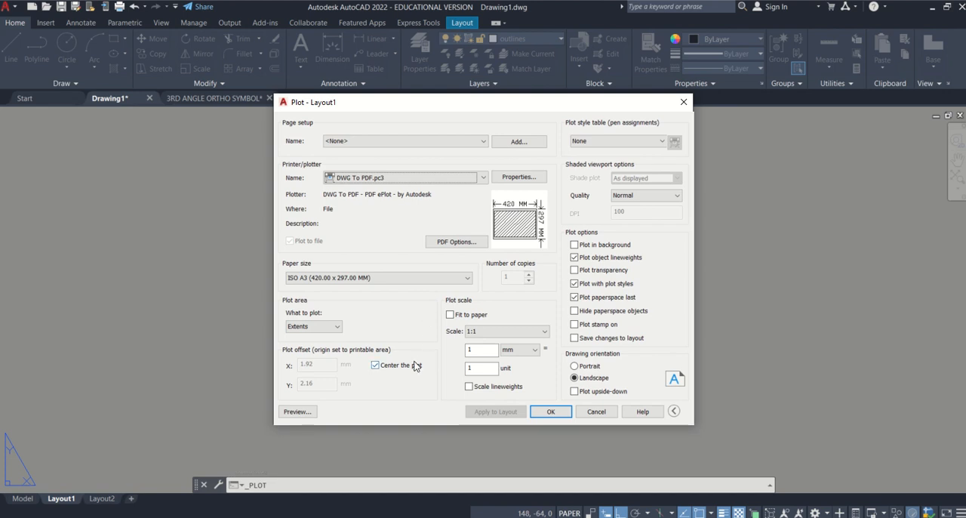
click(302, 411)
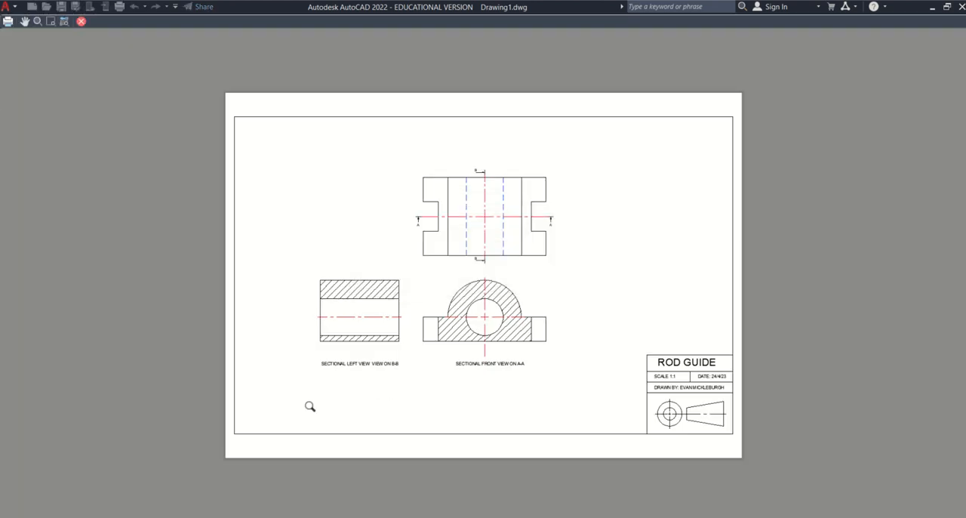
Plot the previewed sheet and save the PDF to the Desktop under the name "rod guide".
click(8, 25)
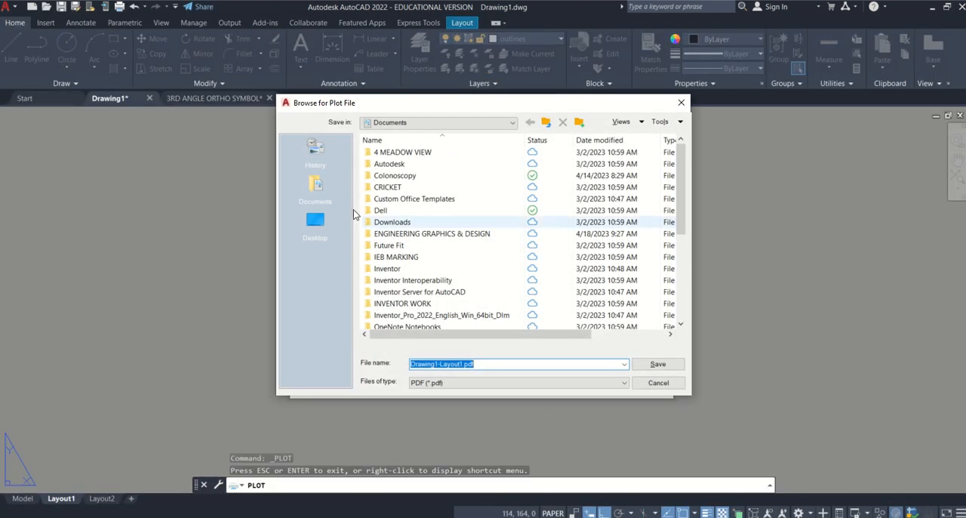
click(315, 221)
click(465, 364)
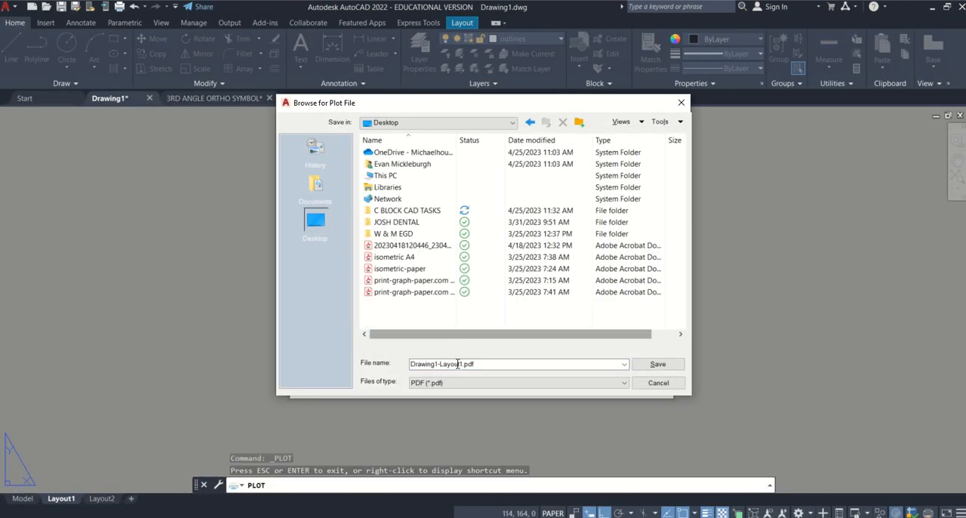
double_click(548, 364)
text(rod)
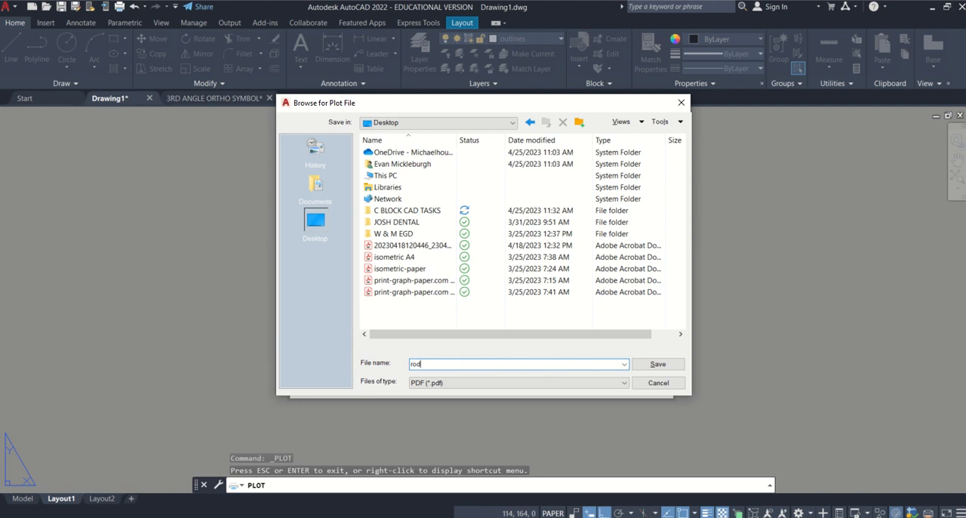
text( guide)
key(Return)
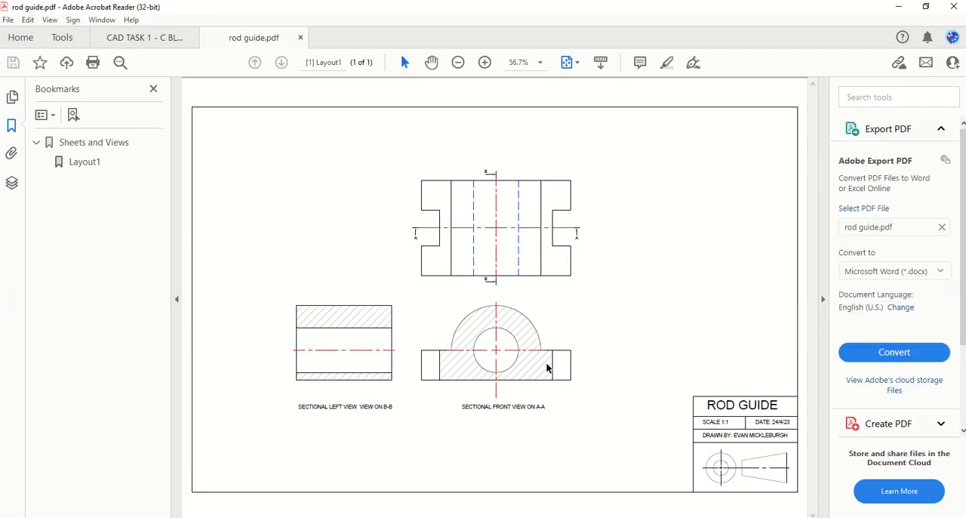